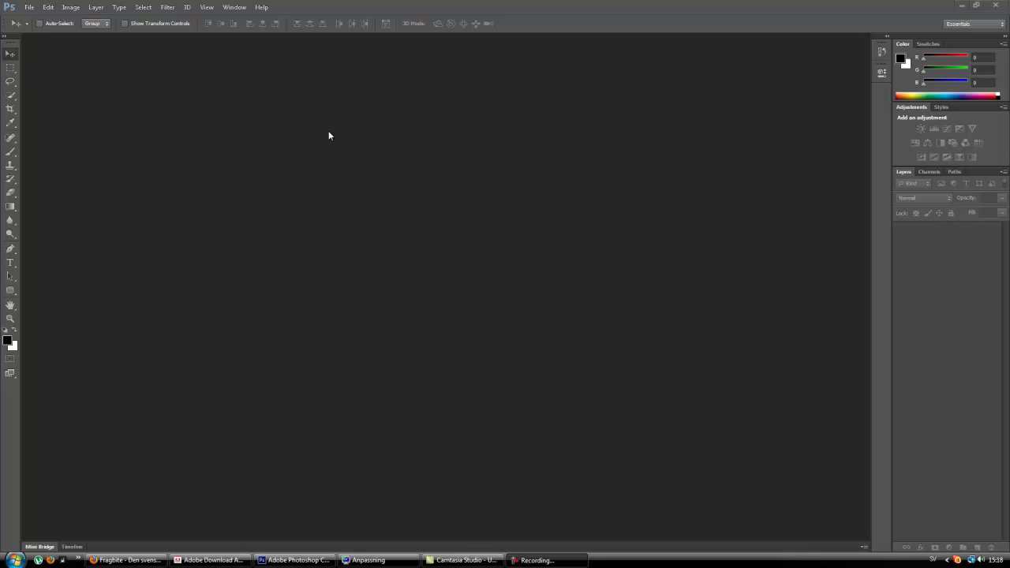
Create a new 1024 x 768 pixel RGB document with a white background.
{"action": "left_click", "coordinate": [29, 7]}
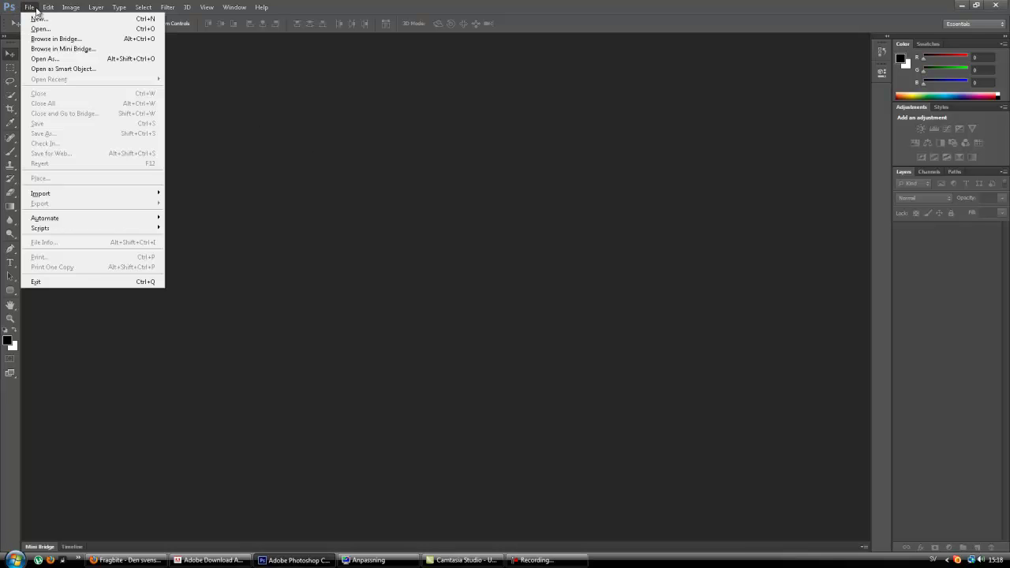
{"action": "left_click", "coordinate": [34, 19]}
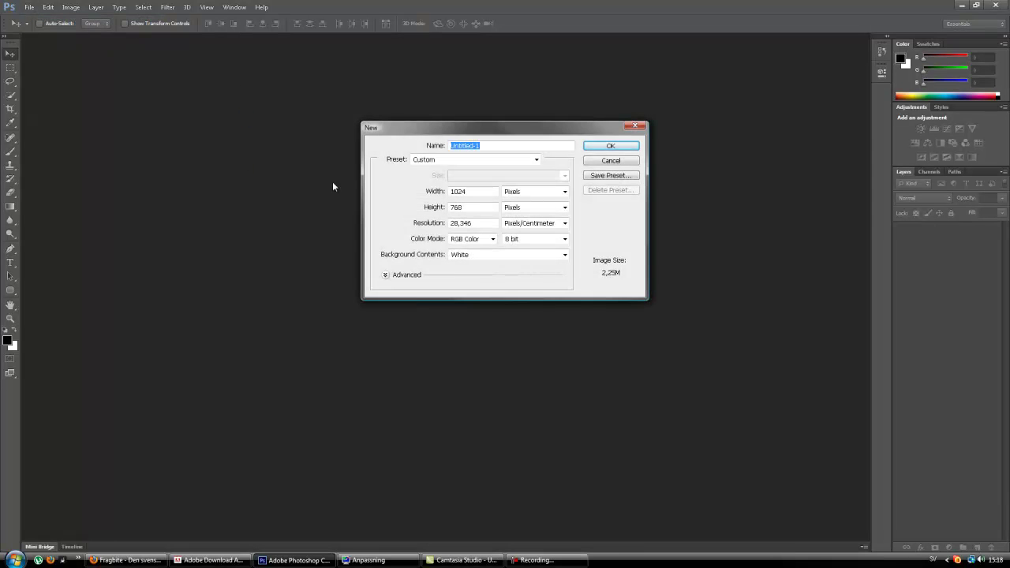
{"action": "left_click_drag", "start_coordinate": [487, 191], "coordinate": [389, 199]}
{"action": "key", "text": "Tab"}
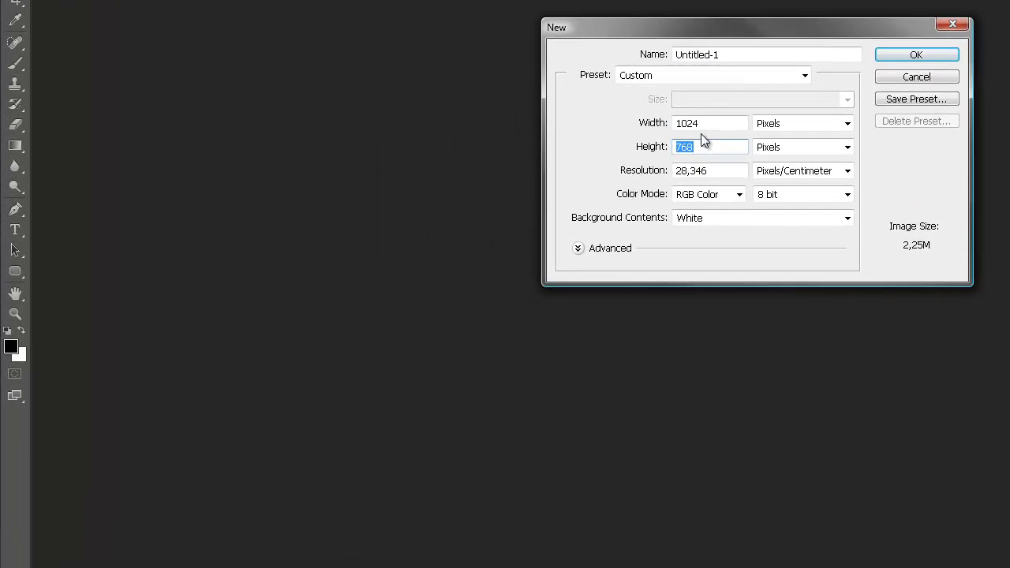
{"action": "left_click", "coordinate": [709, 124]}
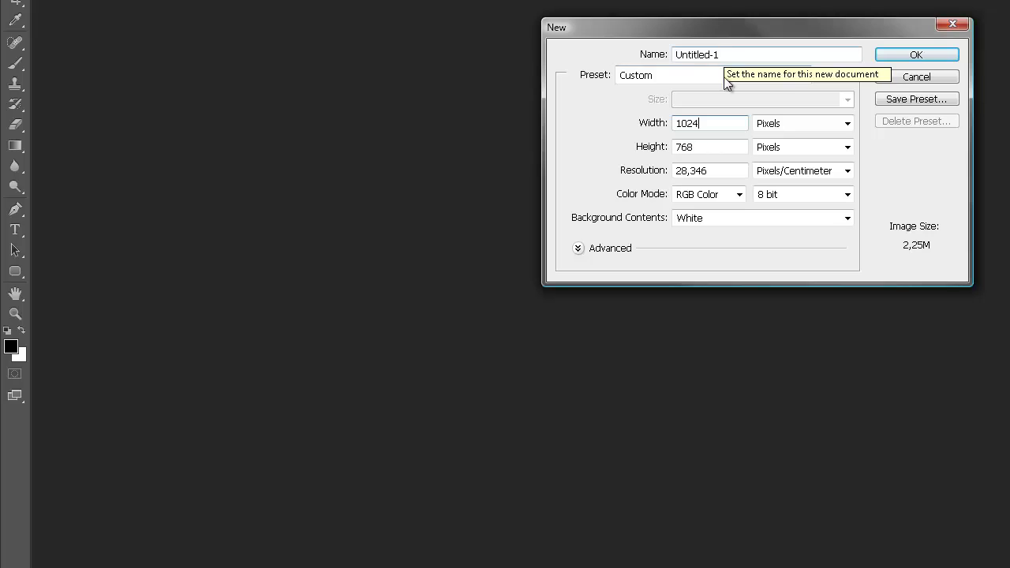
{"action": "left_click", "coordinate": [930, 56]}
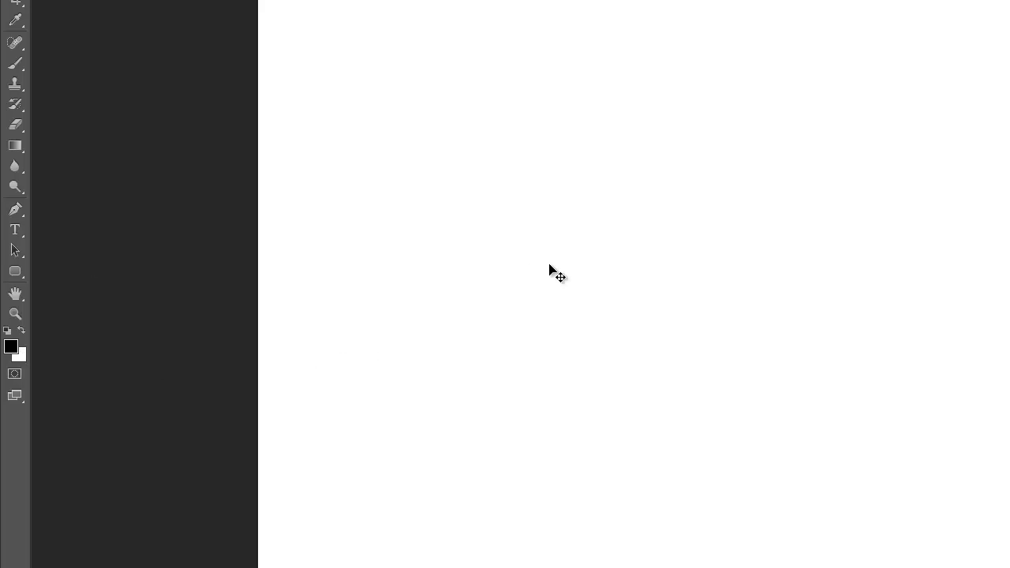
Set the foreground colour to dark grey 404040 and the background colour to mid grey 868686.
{"action": "left_click", "coordinate": [11, 347]}
{"action": "mouse_move", "coordinate": [458, 332]}
{"action": "left_mouse_down"}
{"action": "mouse_move", "coordinate": [360, 384]}
{"action": "mouse_move", "coordinate": [374, 403]}
{"action": "left_mouse_up"}
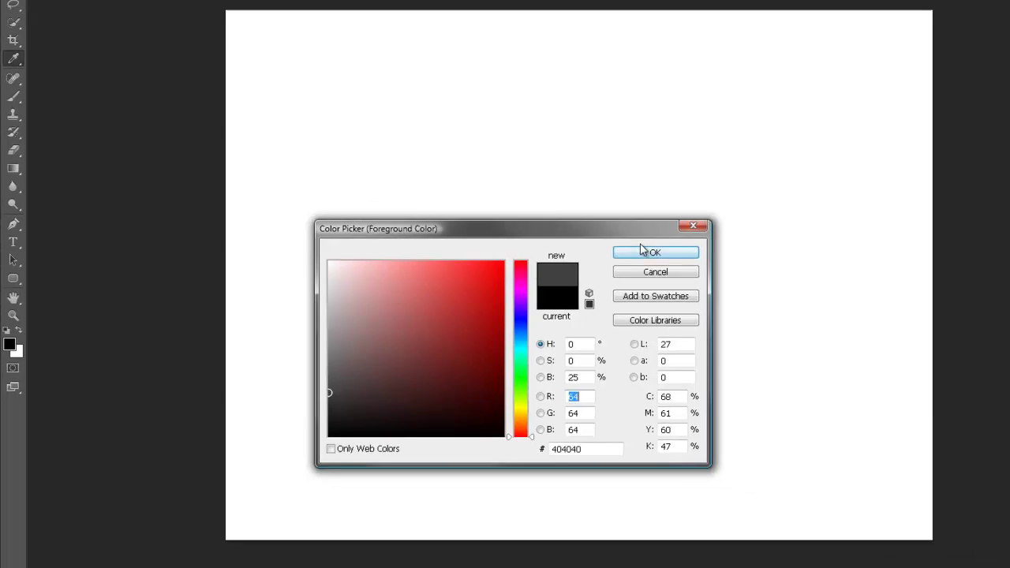
{"action": "left_click", "coordinate": [749, 242]}
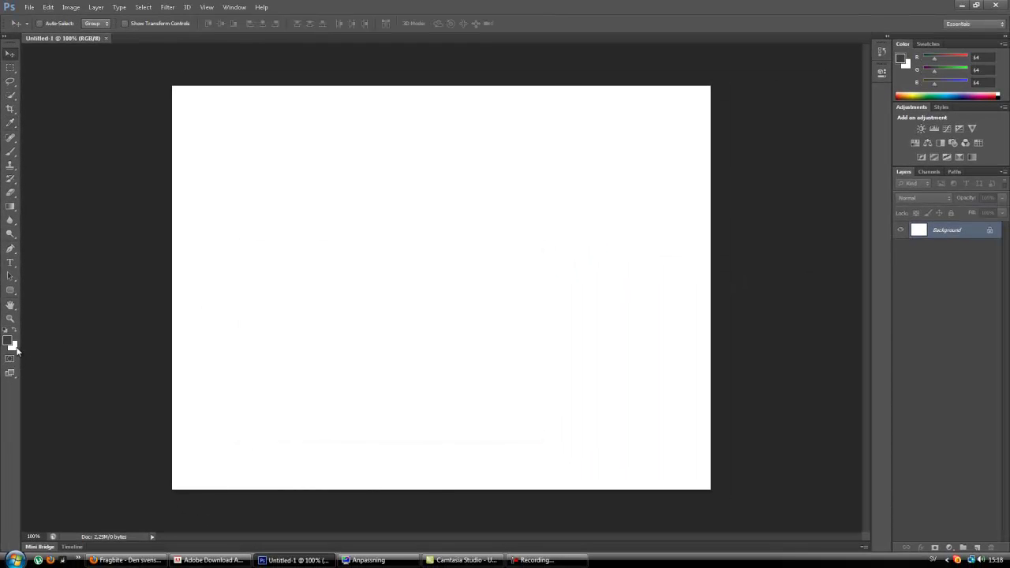
{"action": "left_click", "coordinate": [14, 348]}
{"action": "left_click_drag", "start_coordinate": [334, 349], "coordinate": [245, 344]}
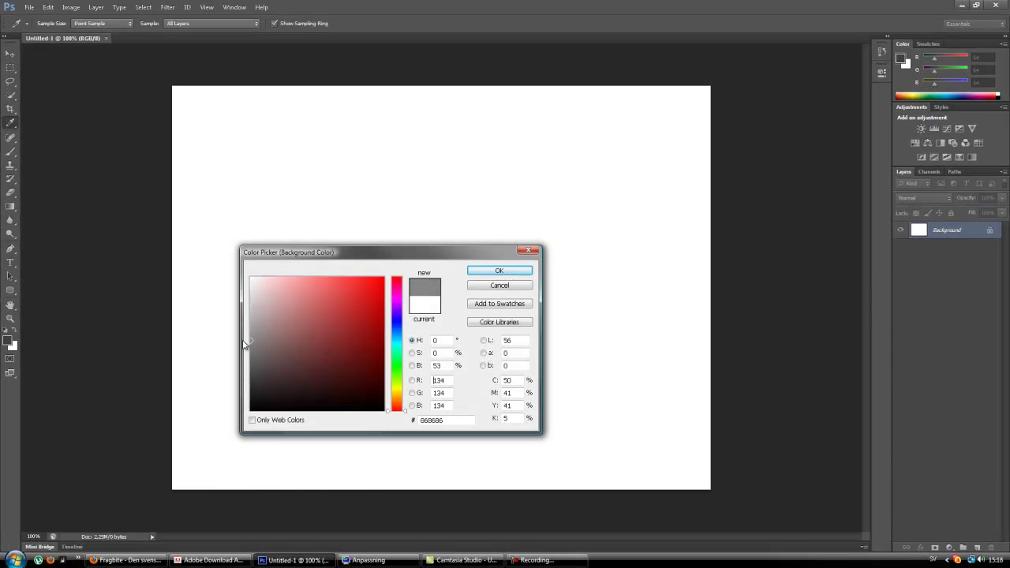
{"action": "left_click", "coordinate": [494, 271]}
{"action": "key", "text": "v"}
Set the foreground colour to dark grey 323232 and the background colour to a medium grey with about 42% brightness.
{"action": "left_click", "coordinate": [8, 341]}
{"action": "left_click_drag", "start_coordinate": [275, 354], "coordinate": [250, 384]}
{"action": "left_click", "coordinate": [482, 273]}
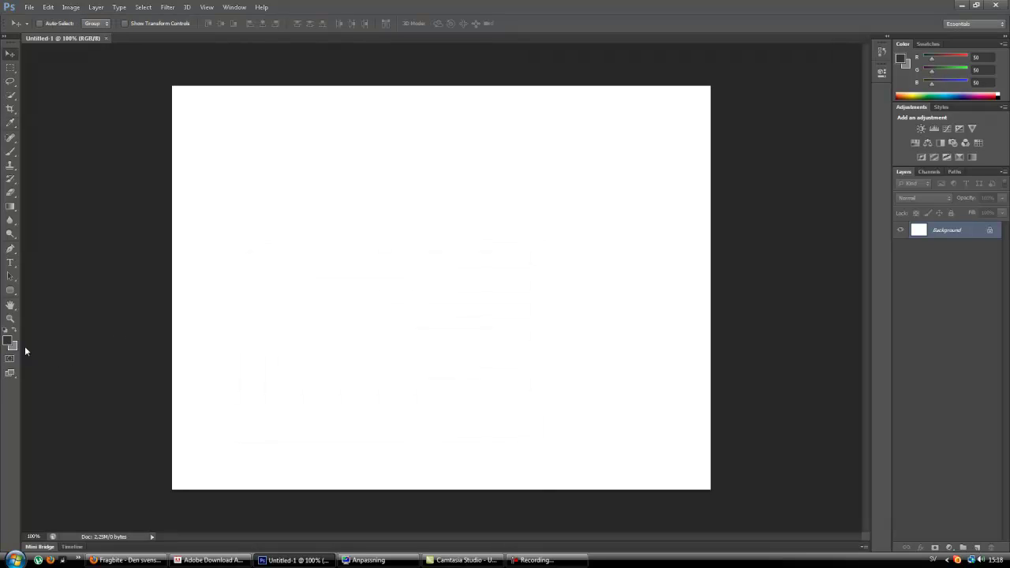
{"action": "left_click", "coordinate": [14, 349]}
{"action": "left_click_drag", "start_coordinate": [264, 349], "coordinate": [252, 355]}
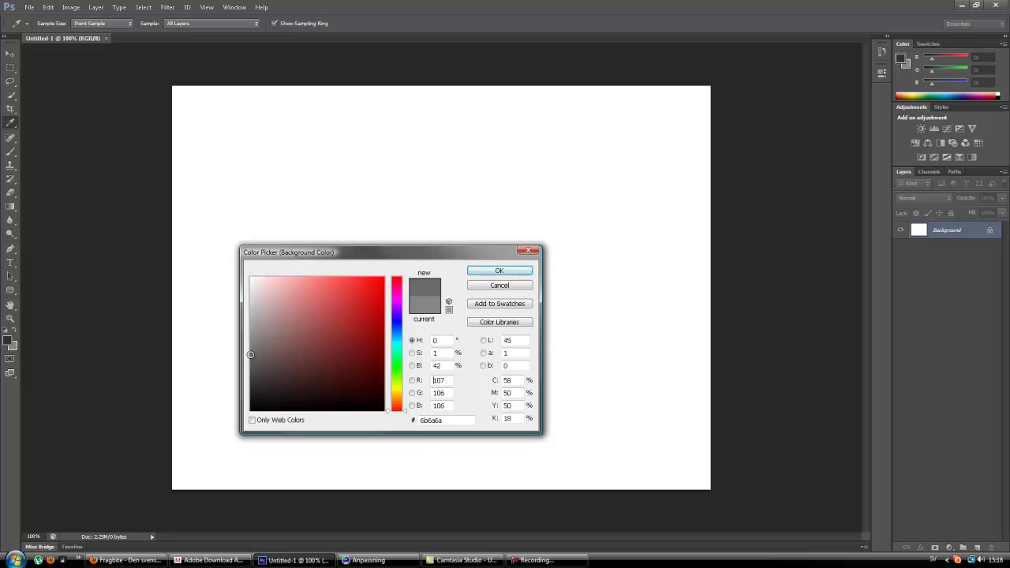
{"action": "left_click", "coordinate": [478, 271]}
Fill the canvas with a vertical linear gradient running from dark grey at the top to lighter grey at the bottom.
{"action": "left_click", "coordinate": [15, 207]}
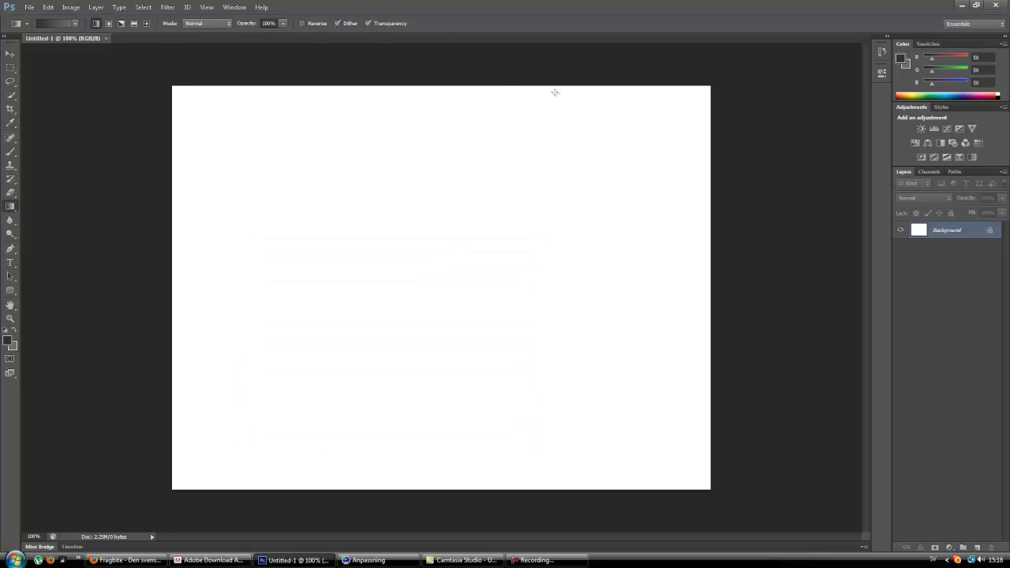
{"action": "left_click_drag", "start_coordinate": [433, 102], "coordinate": [428, 410]}
{"action": "left_click_drag", "start_coordinate": [454, 116], "coordinate": [462, 515]}
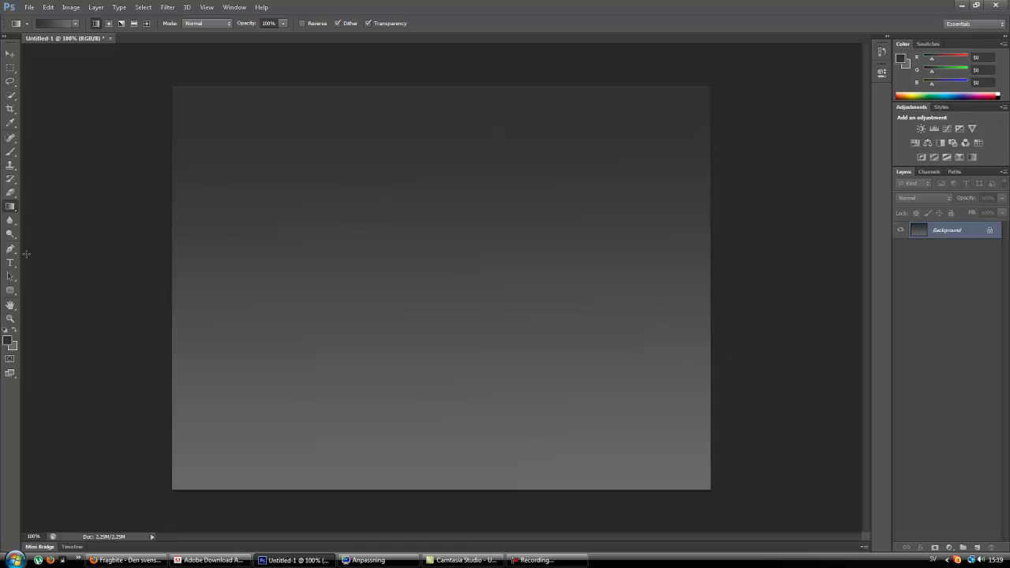
Add a wide text box along the canvas's upper edge containing "FlashpilotHD" in white.
{"action": "left_click", "coordinate": [10, 262]}
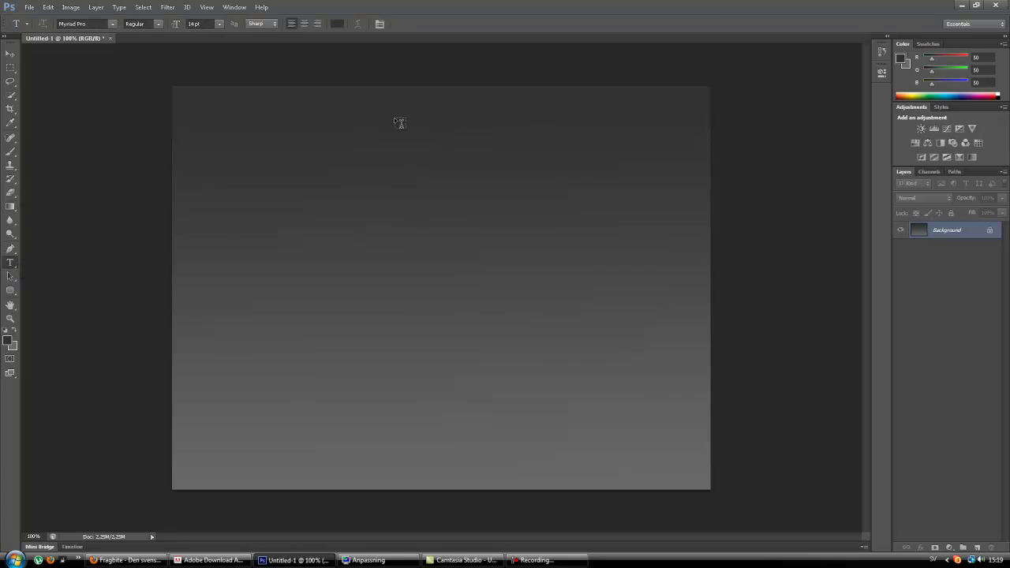
{"action": "left_click_drag", "start_coordinate": [275, 91], "coordinate": [621, 196]}
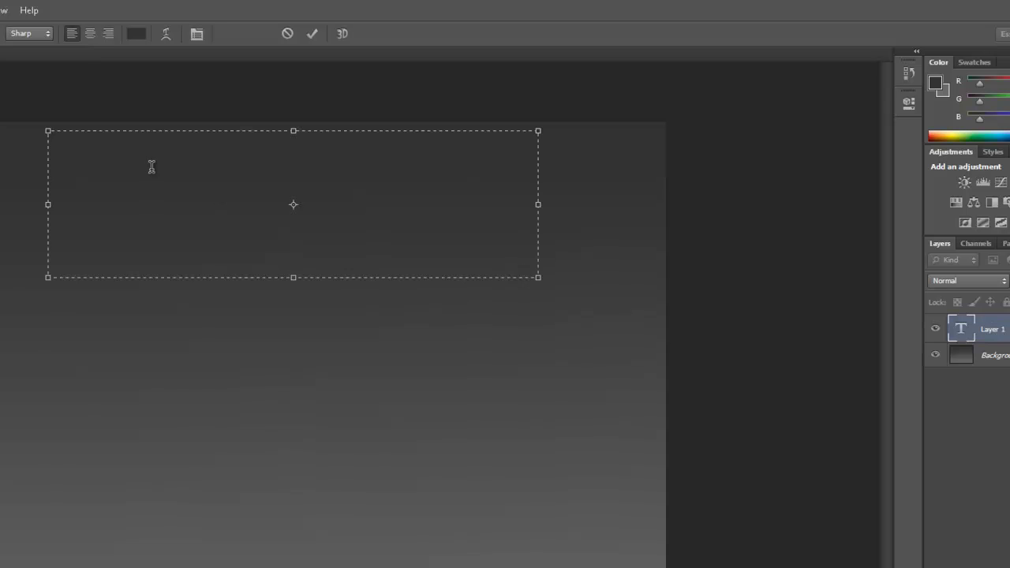
{"action": "left_click", "coordinate": [136, 34]}
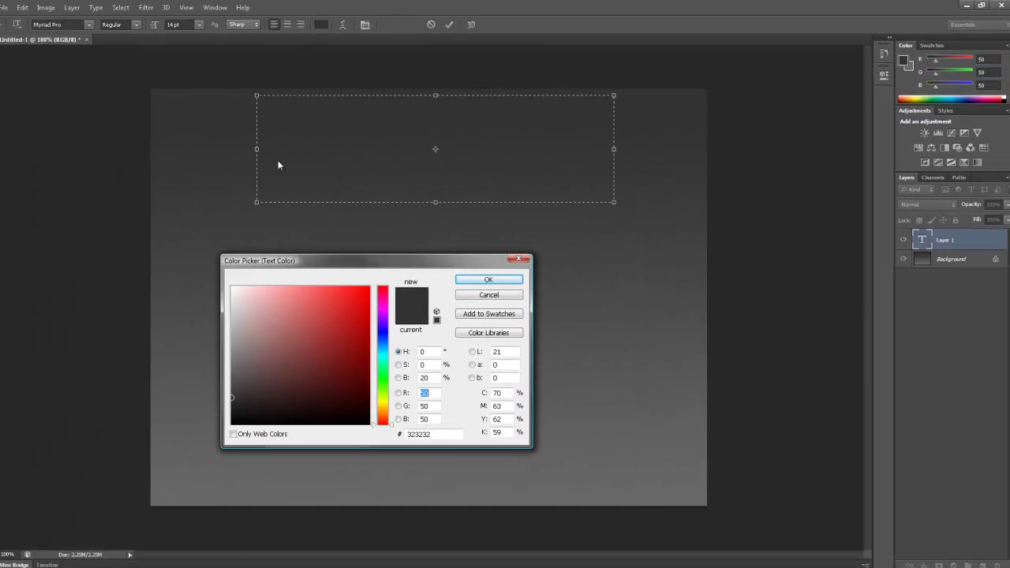
{"action": "left_click", "coordinate": [233, 287]}
{"action": "left_click", "coordinate": [489, 280]}
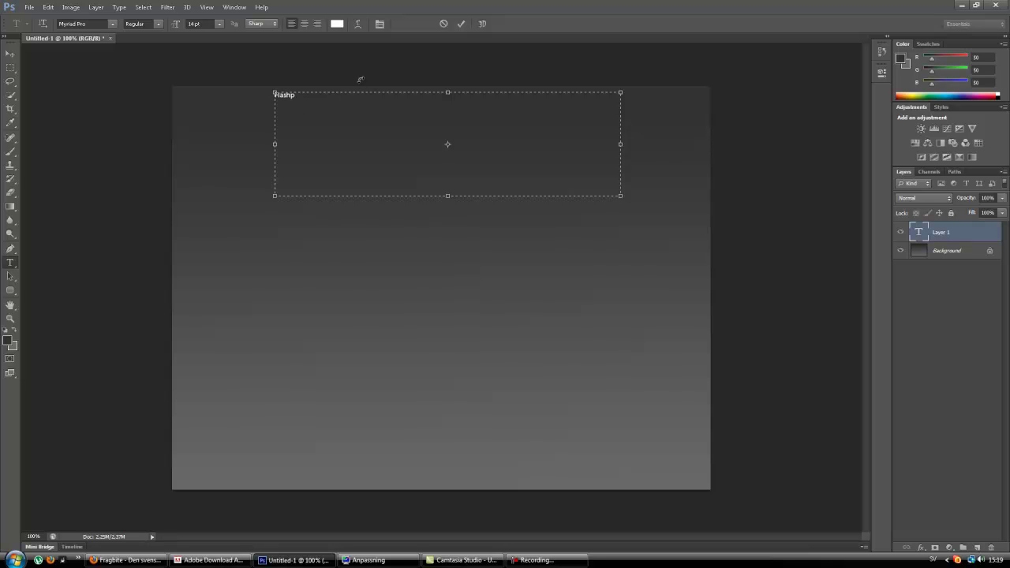
{"action": "type", "text": "ot"}
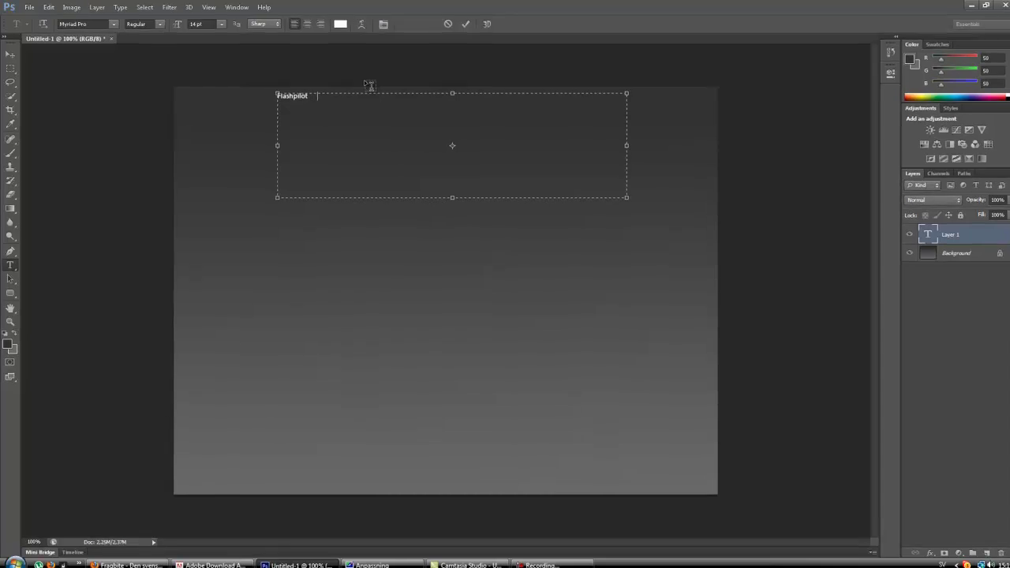
{"action": "type", "text": "HD"}
Set the FlashpilotHD text to 48 pt and move it to the top centre of the canvas.
{"action": "key", "text": "ctrl+a"}
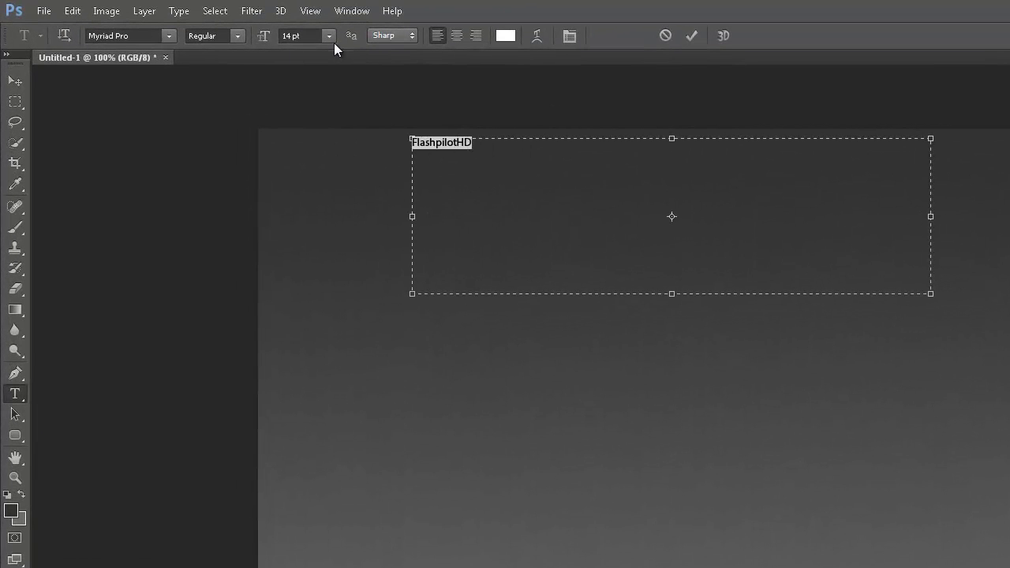
{"action": "left_click", "coordinate": [329, 36]}
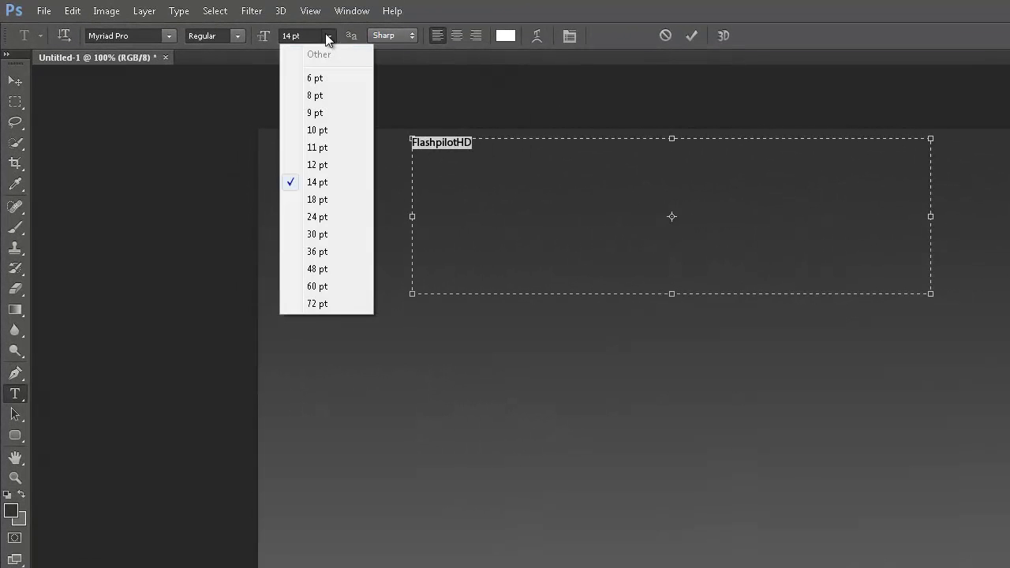
{"action": "left_click", "coordinate": [336, 270]}
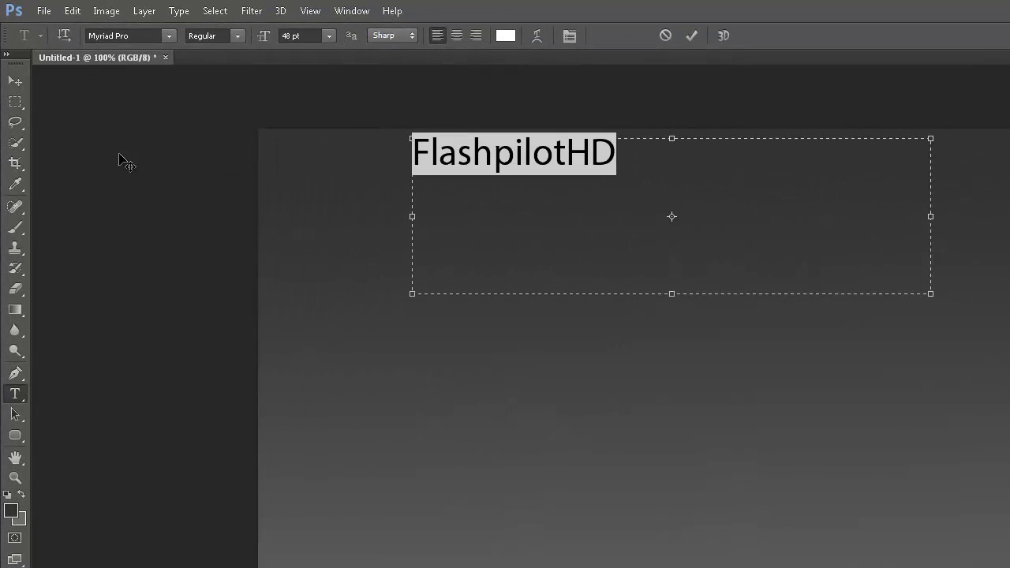
{"action": "left_click", "coordinate": [15, 80]}
{"action": "left_click_drag", "start_coordinate": [559, 178], "coordinate": [643, 174]}
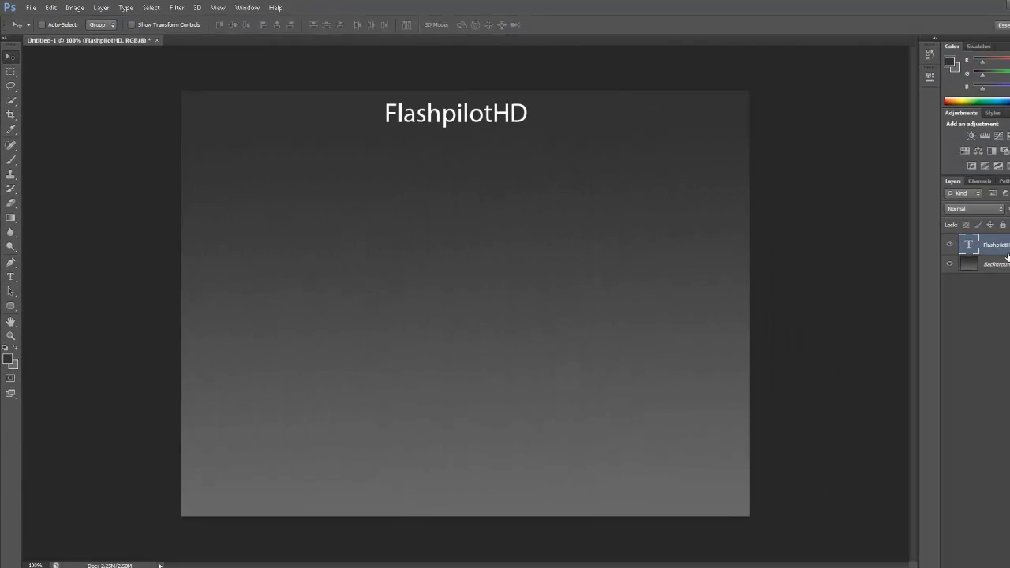
{"action": "double_click", "coordinate": [951, 232]}
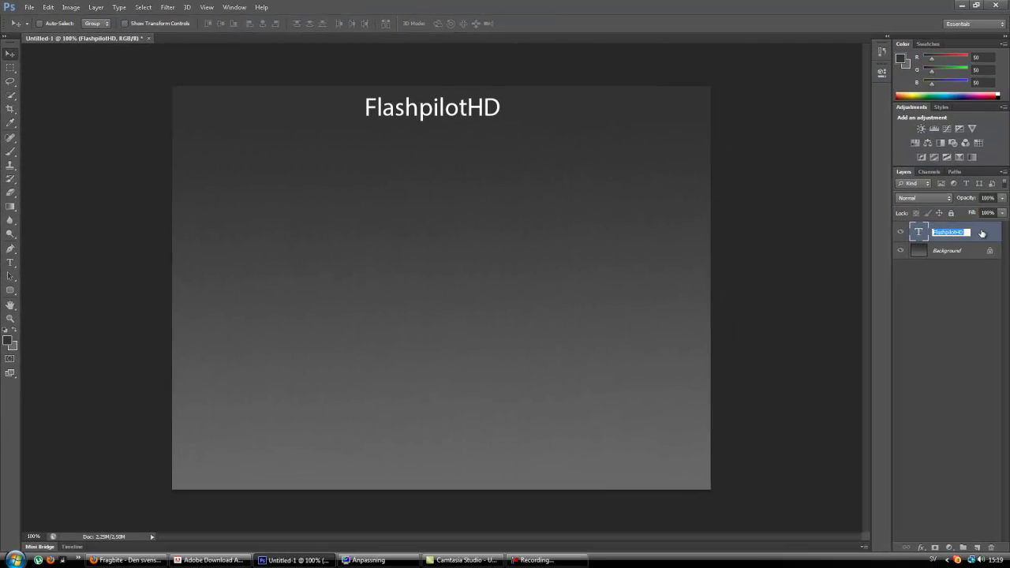
{"action": "left_click", "coordinate": [956, 305]}
{"action": "left_click", "coordinate": [414, 116]}
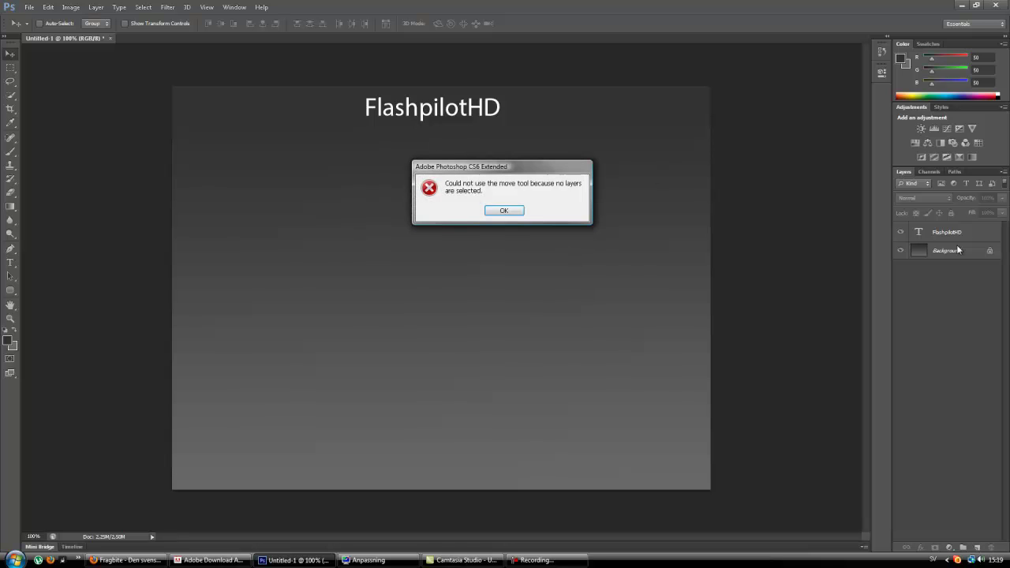
{"action": "key", "text": "Return"}
Add a drop shadow to the FlashpilotHD text layer with a distance of 7 px and an increased size.
{"action": "left_click", "coordinate": [978, 235]}
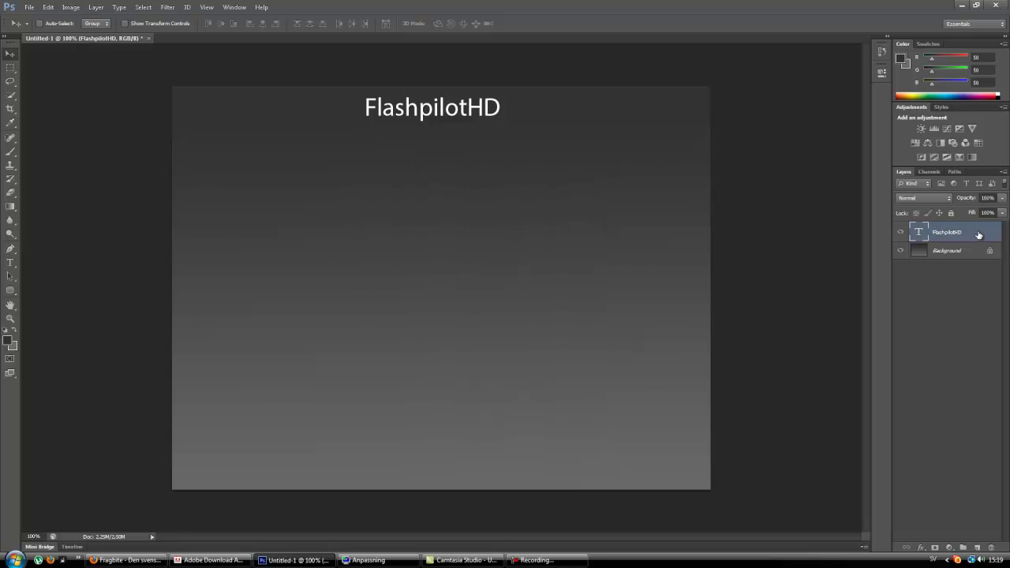
{"action": "double_click", "coordinate": [979, 234]}
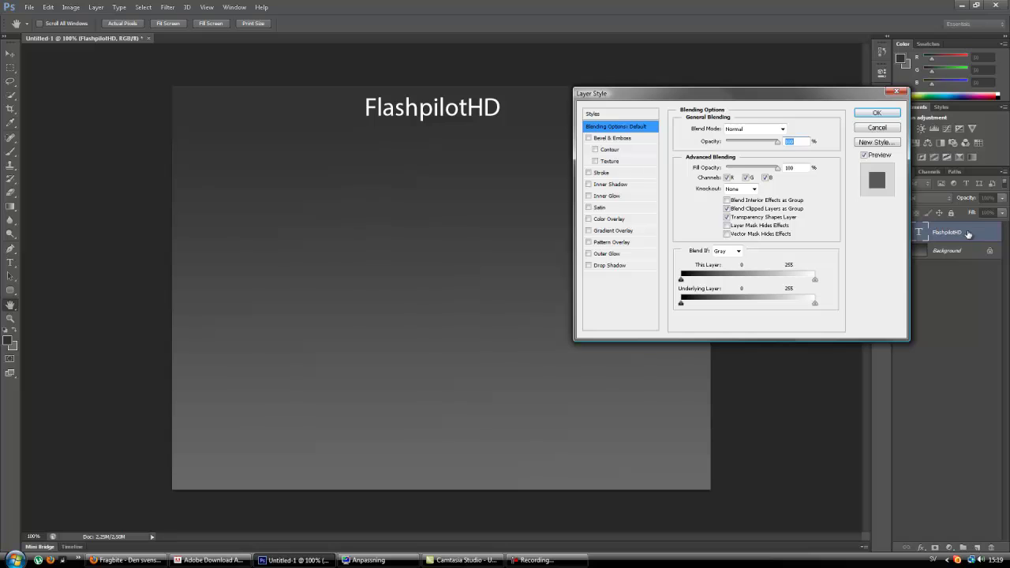
{"action": "left_click", "coordinate": [601, 267]}
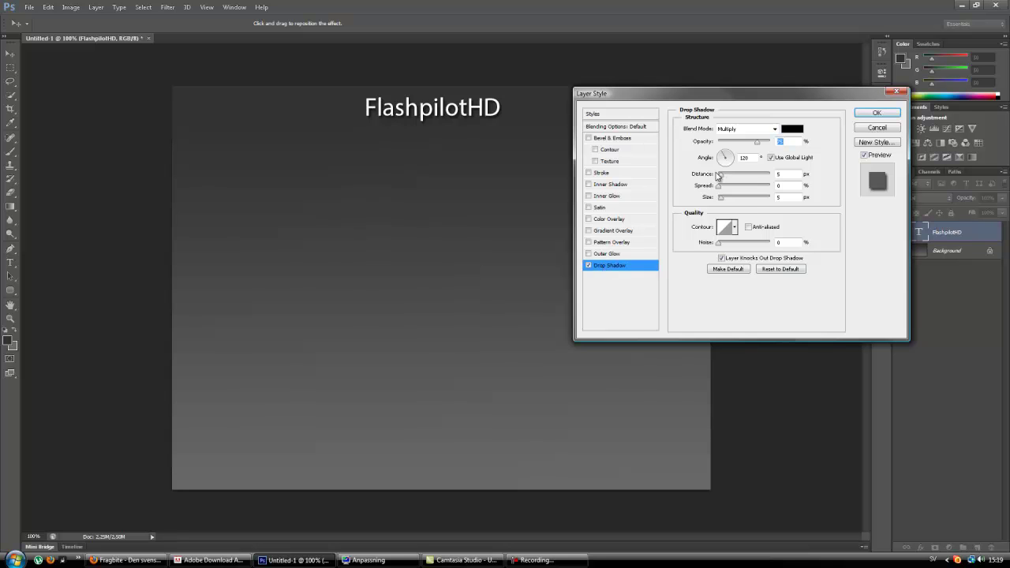
{"action": "left_click_drag", "start_coordinate": [719, 175], "coordinate": [729, 199]}
{"action": "left_click", "coordinate": [723, 199]}
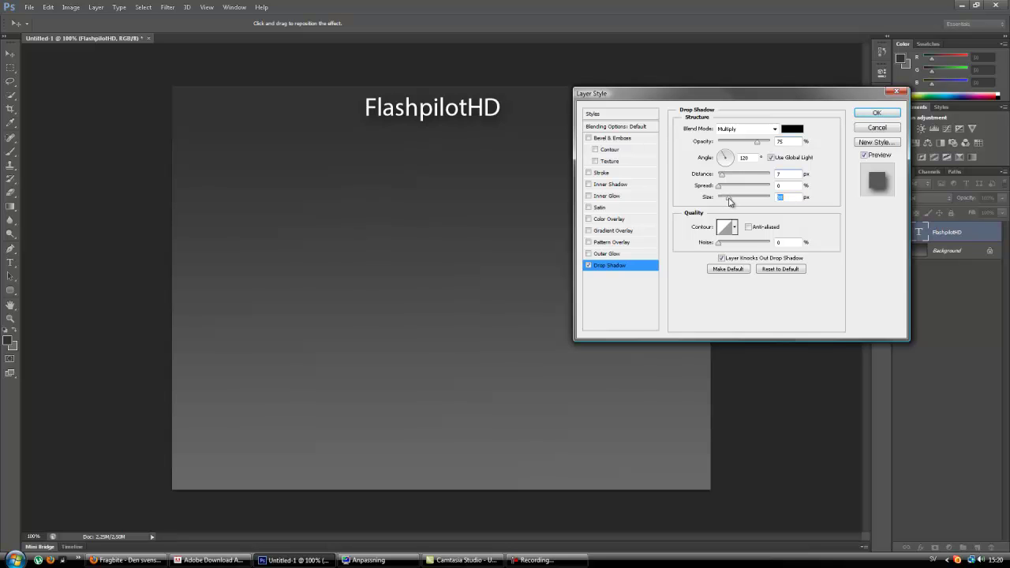
{"action": "left_click", "coordinate": [877, 113]}
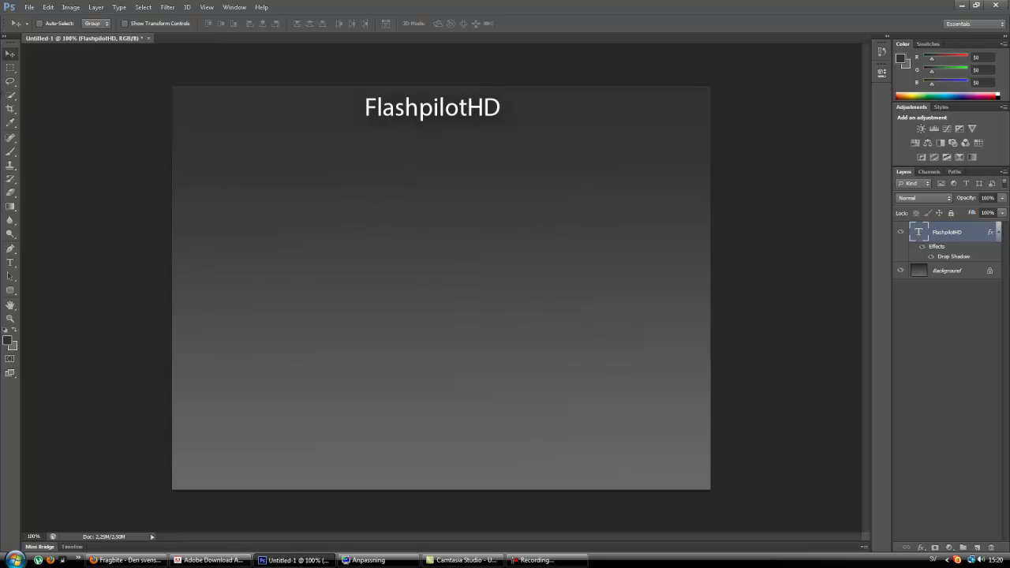
Create a new layer and make a full-width rectangular selection strip just below the FlashpilotHD title.
{"action": "left_click", "coordinate": [13, 71]}
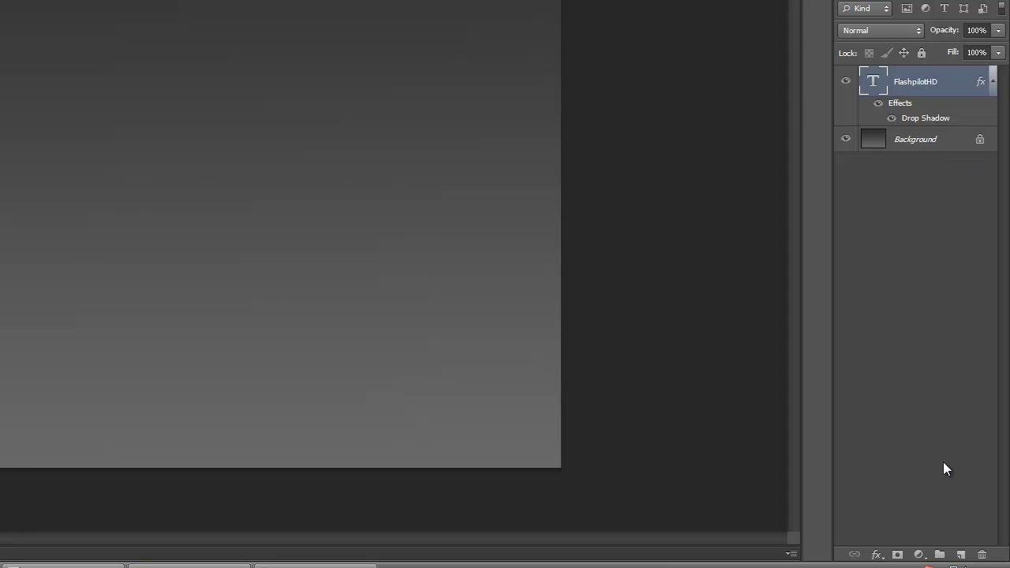
{"action": "left_click", "coordinate": [961, 555]}
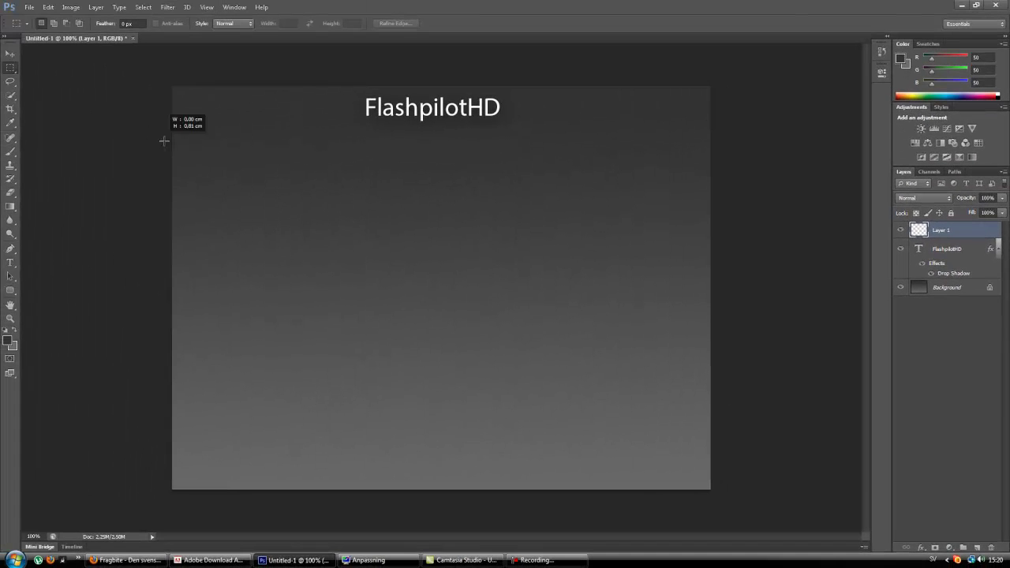
{"action": "left_click_drag", "start_coordinate": [593, 184], "coordinate": [733, 166]}
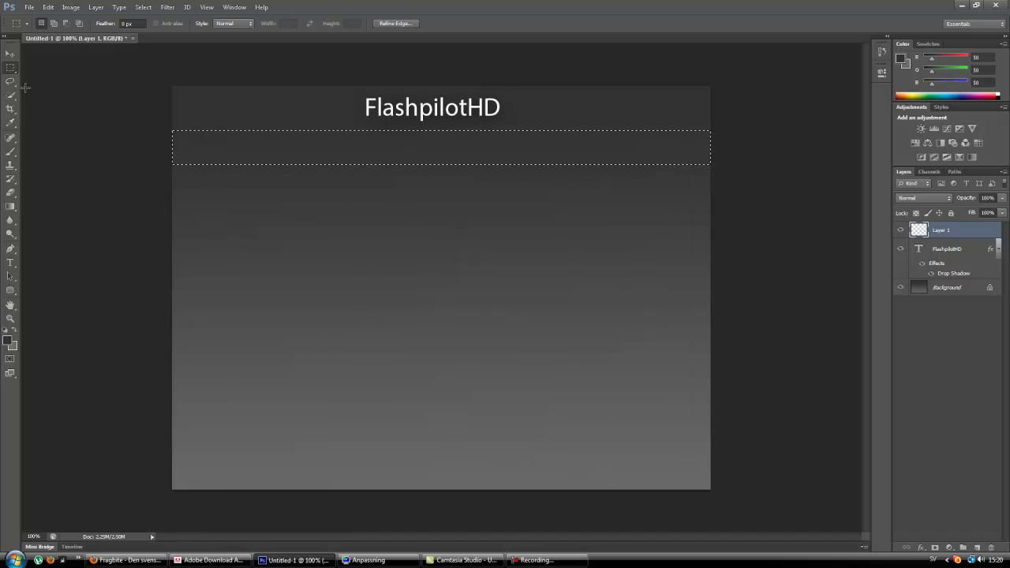
Set the foreground colour to a yellowish orange with RGB 211, 146, 5.
{"action": "left_click", "coordinate": [8, 339]}
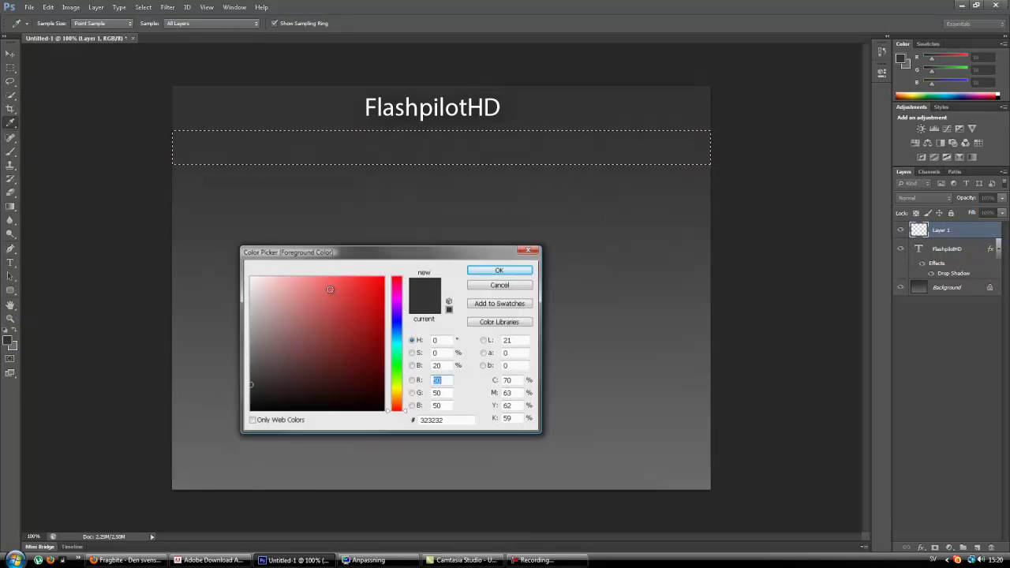
{"action": "left_click", "coordinate": [400, 395]}
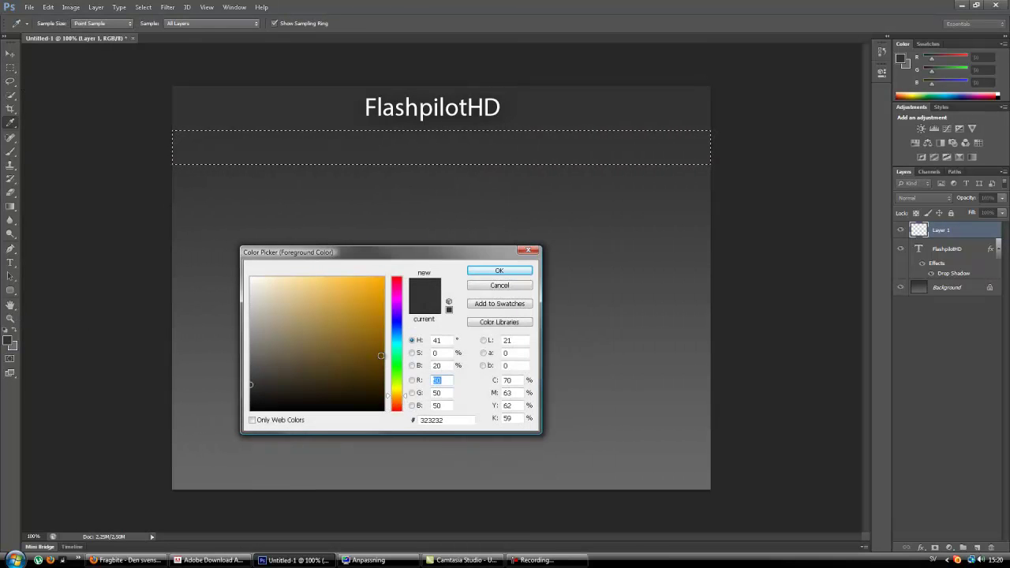
{"action": "left_click", "coordinate": [380, 302]}
{"action": "left_click", "coordinate": [500, 270]}
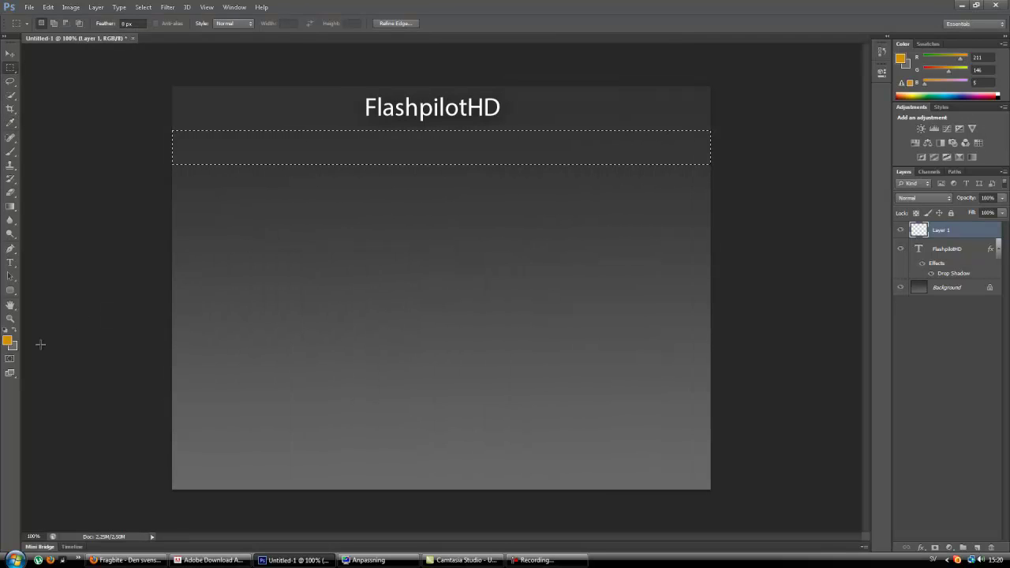
Set the background colour to the darker orange cd7605.
{"action": "left_click", "coordinate": [13, 347]}
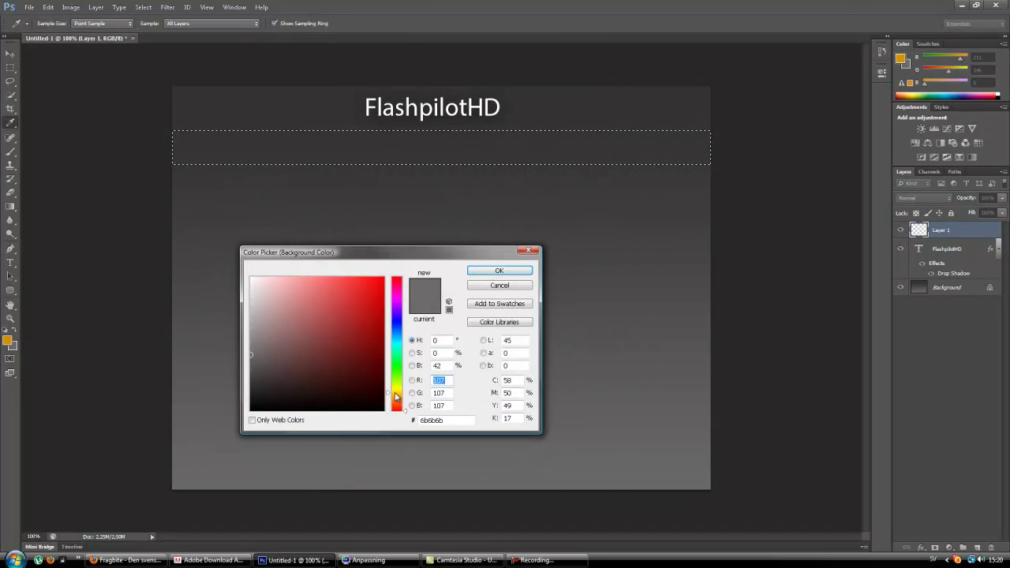
{"action": "left_click", "coordinate": [400, 392]}
{"action": "left_click", "coordinate": [400, 398]}
{"action": "left_click", "coordinate": [381, 303]}
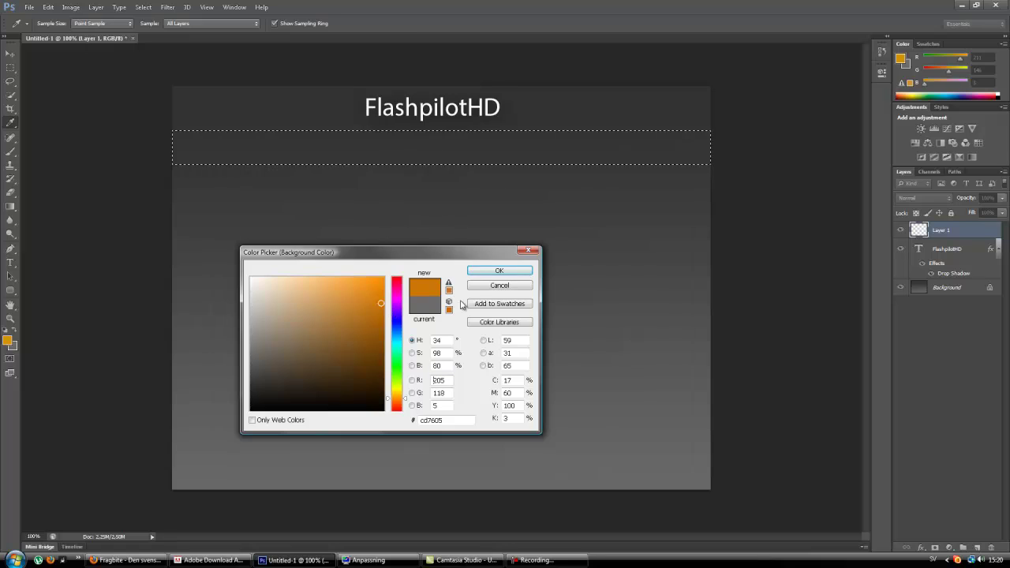
{"action": "left_click", "coordinate": [499, 271]}
Fill the selected strip below the title with a top-to-bottom orange gradient on Layer 1 and clear the selection.
{"action": "left_click", "coordinate": [10, 206]}
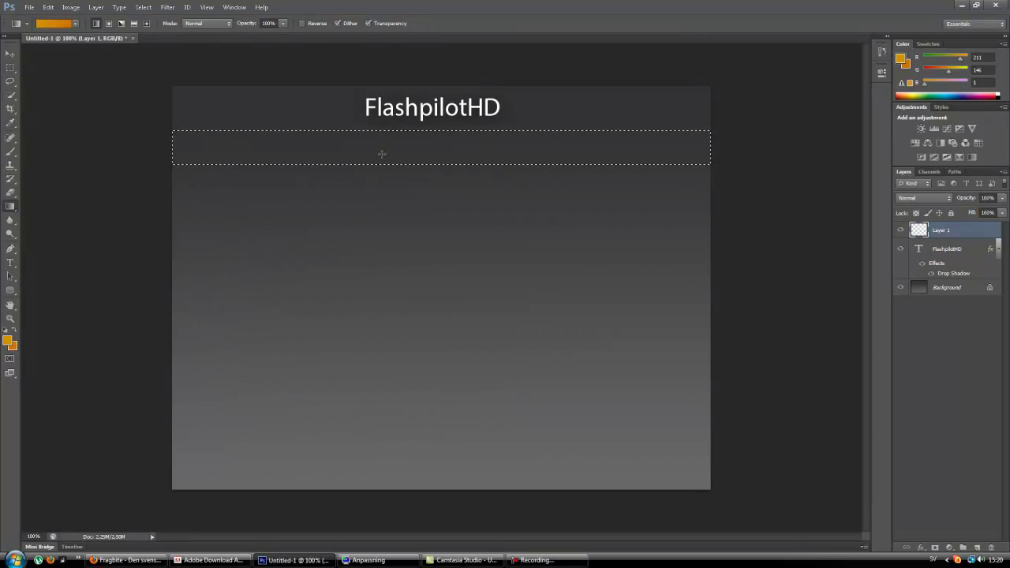
{"action": "left_click_drag", "start_coordinate": [403, 171], "coordinate": [430, 209]}
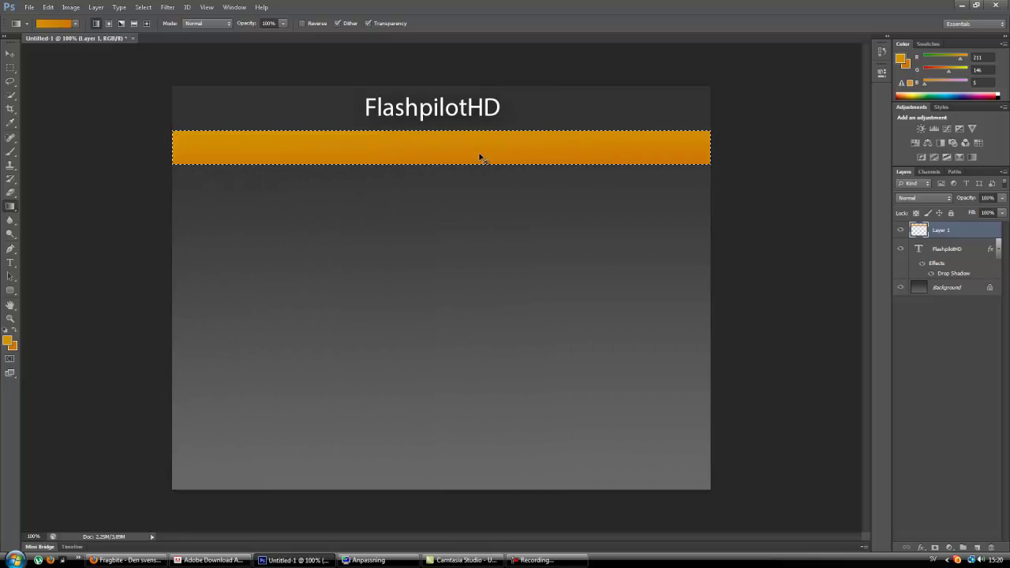
{"action": "key", "text": "ctrl+d"}
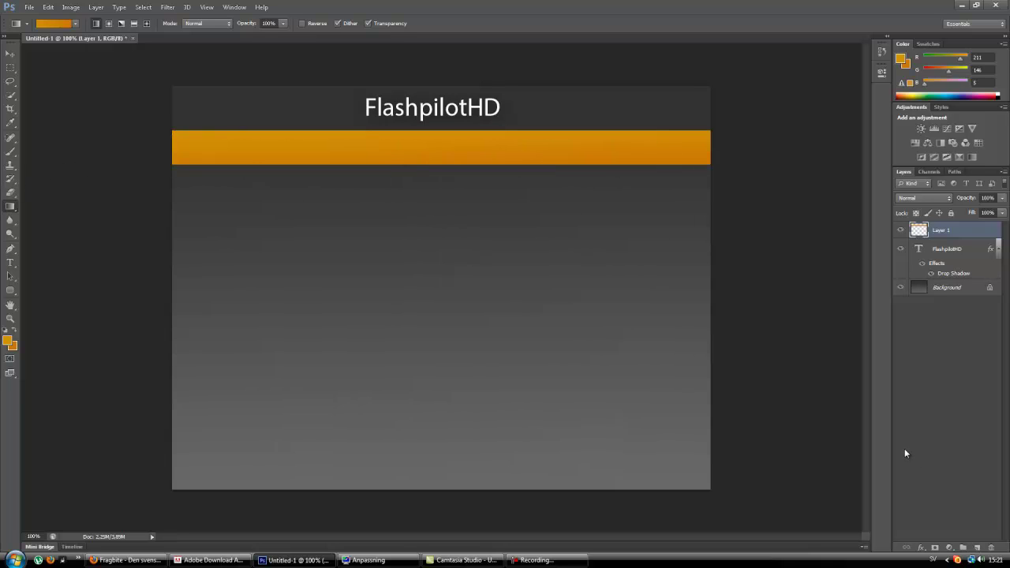
Add a white 14 pt text "Start" on a new layer and place it on the orange strip, left of the title's start.
{"action": "left_click", "coordinate": [977, 548]}
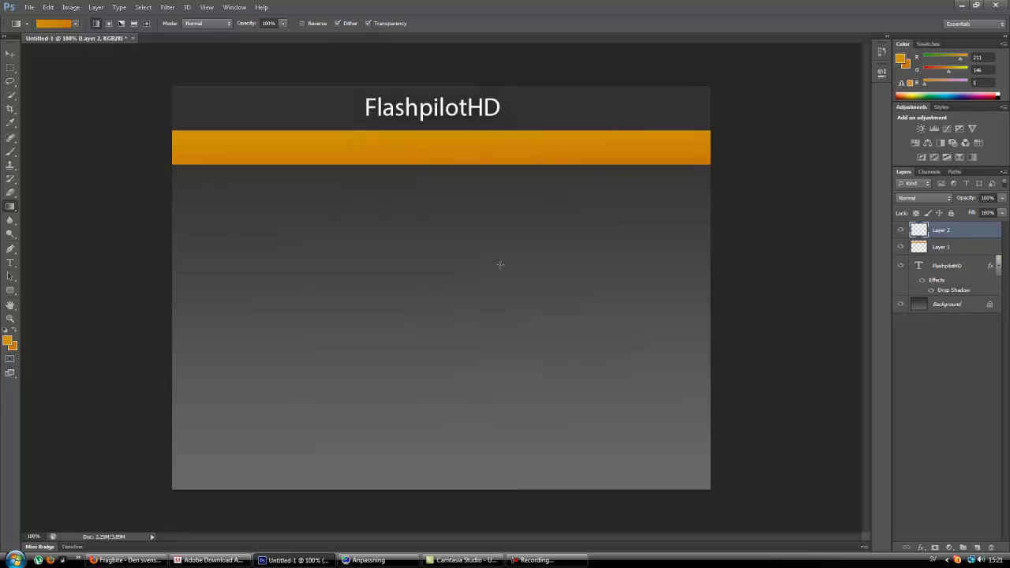
{"action": "left_click", "coordinate": [10, 262]}
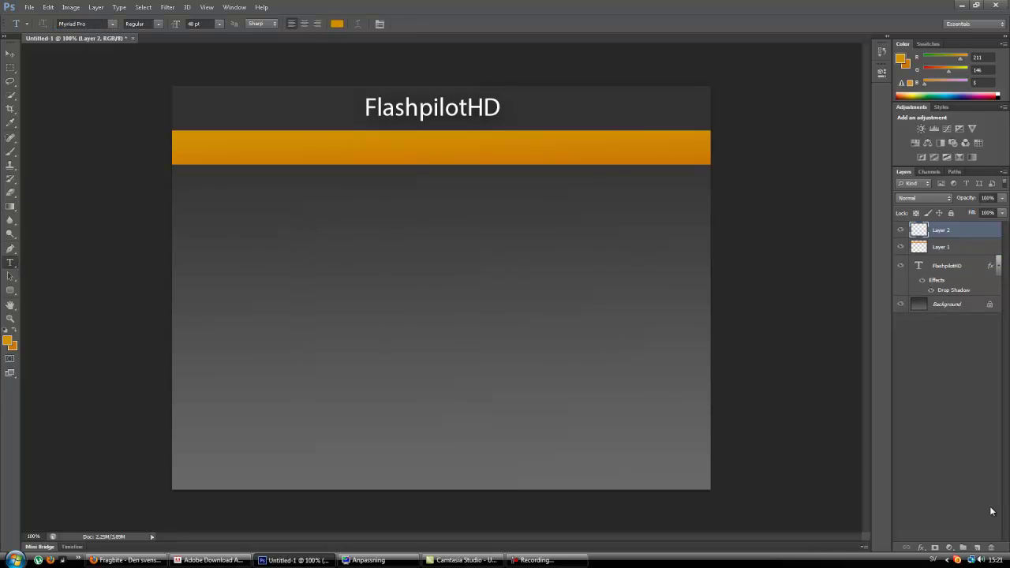
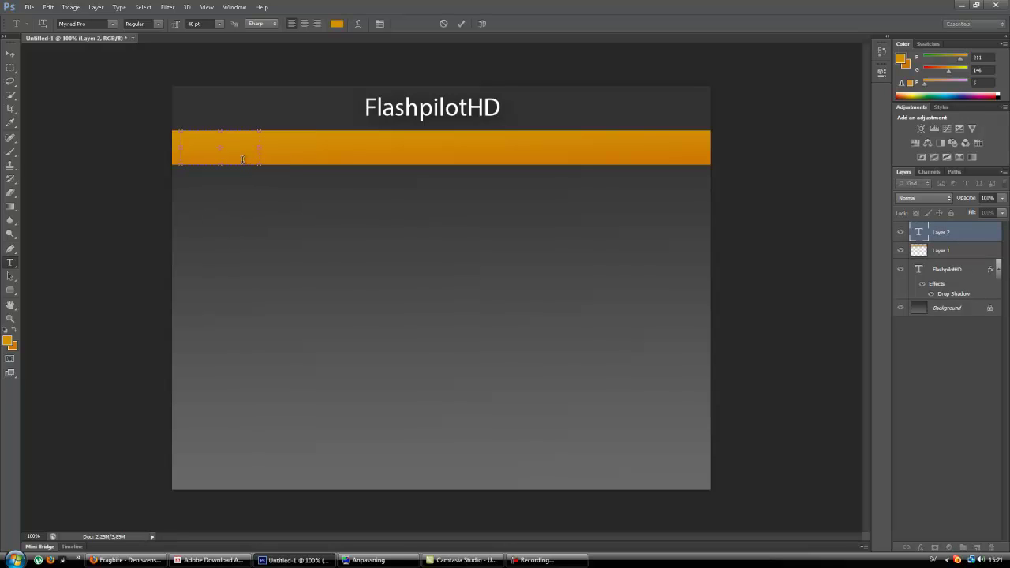
{"action": "left_click", "coordinate": [336, 24]}
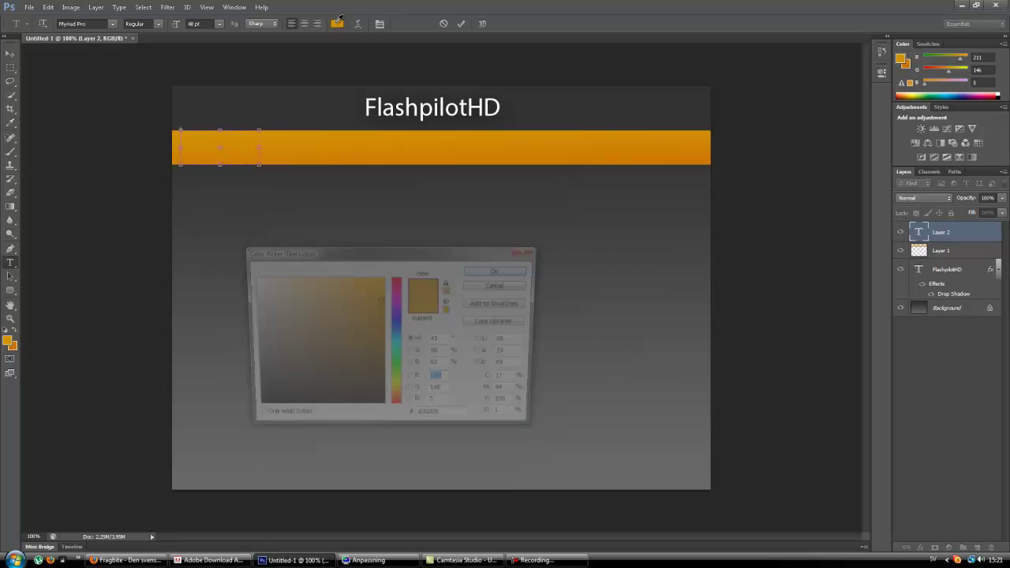
{"action": "left_click", "coordinate": [254, 279]}
{"action": "left_click", "coordinate": [491, 273]}
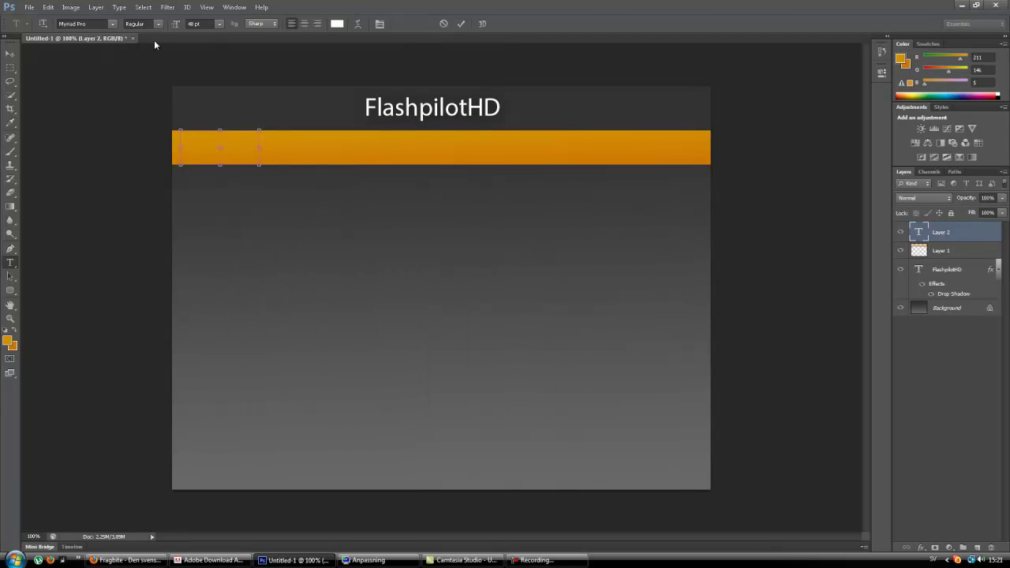
{"action": "left_click", "coordinate": [219, 24]}
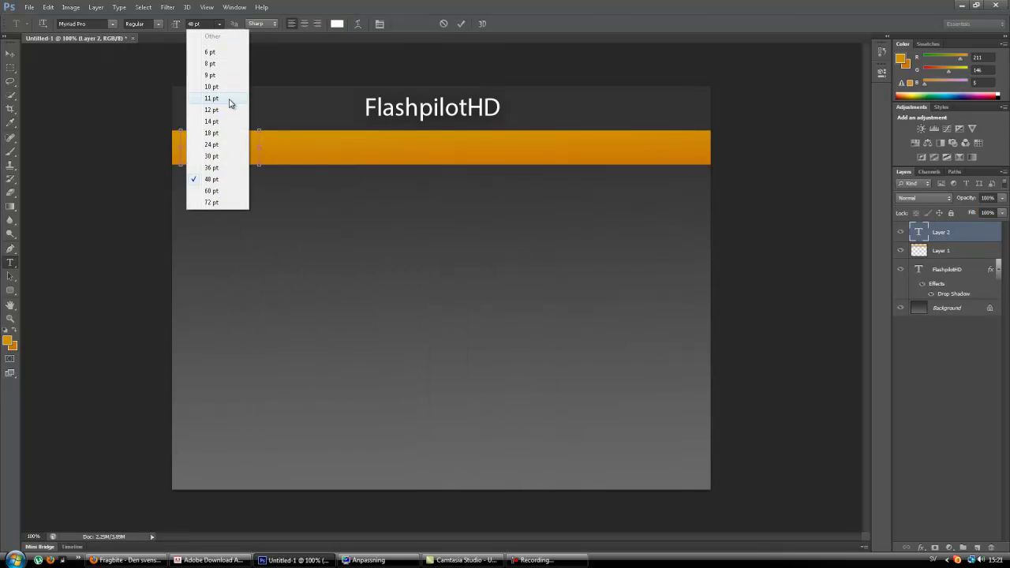
{"action": "left_click", "coordinate": [211, 122]}
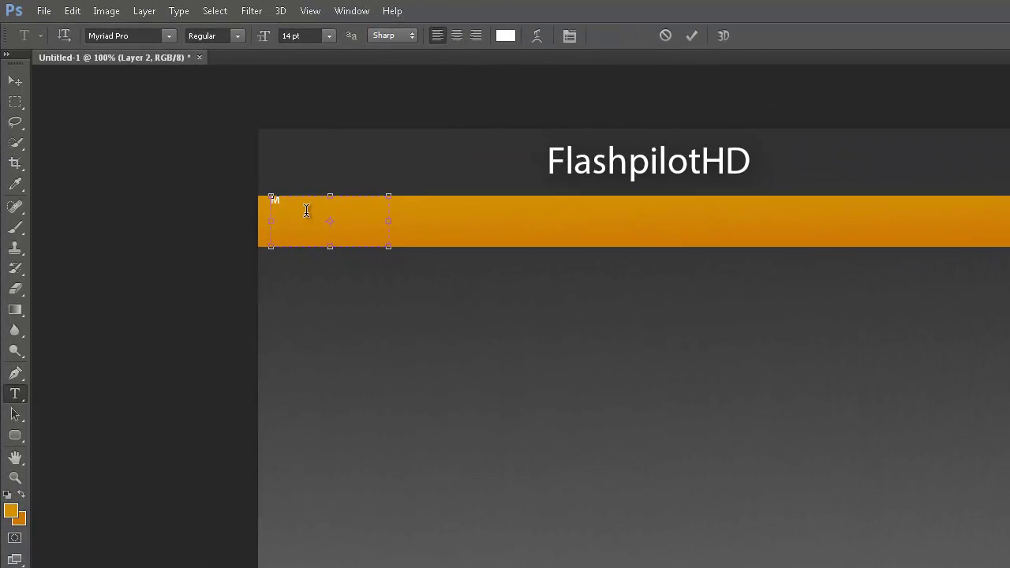
{"action": "type", "text": "tart"}
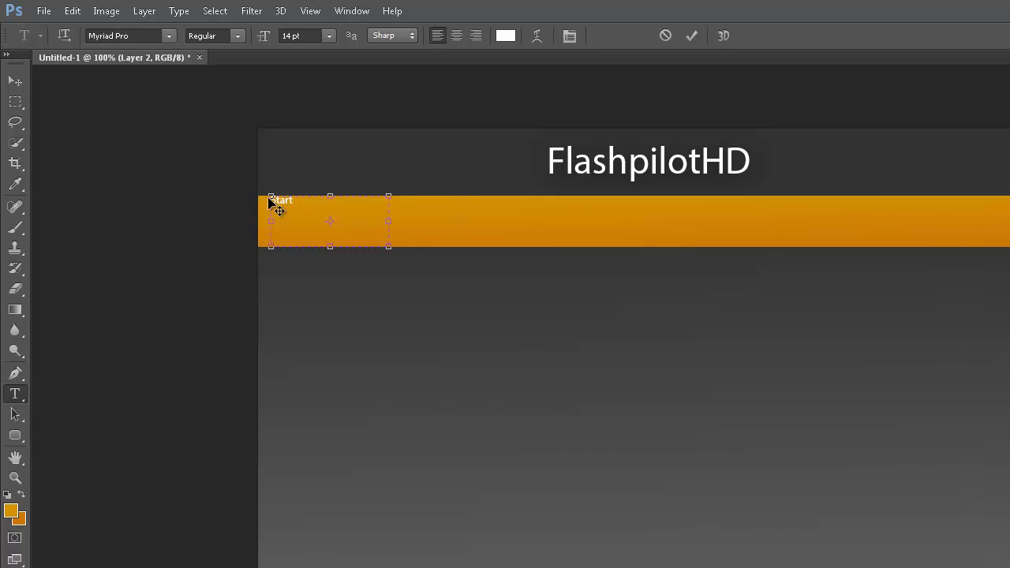
{"action": "left_click", "coordinate": [21, 86]}
{"action": "left_click_drag", "start_coordinate": [301, 213], "coordinate": [495, 234]}
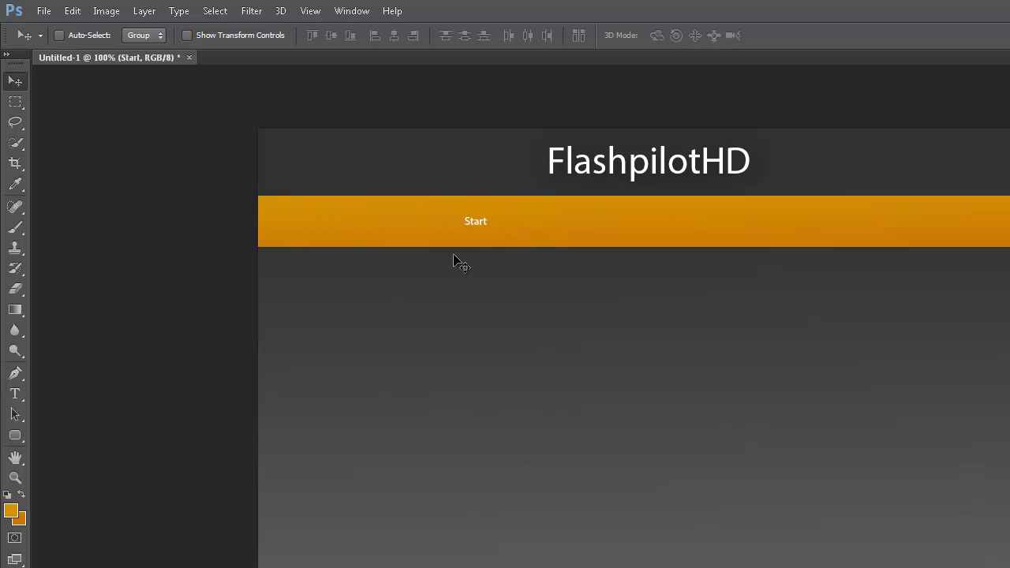
Set the Start text to 18 pt and shift it slightly right, vertically centred in the orange strip.
{"action": "left_click", "coordinate": [15, 309]}
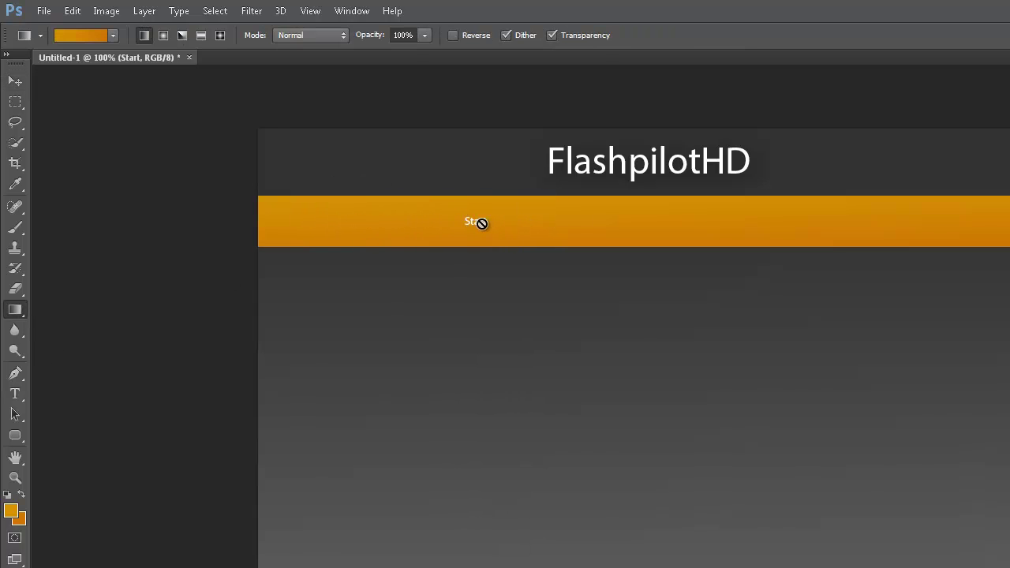
{"action": "left_click", "coordinate": [15, 393]}
{"action": "left_click_drag", "start_coordinate": [459, 221], "coordinate": [461, 270]}
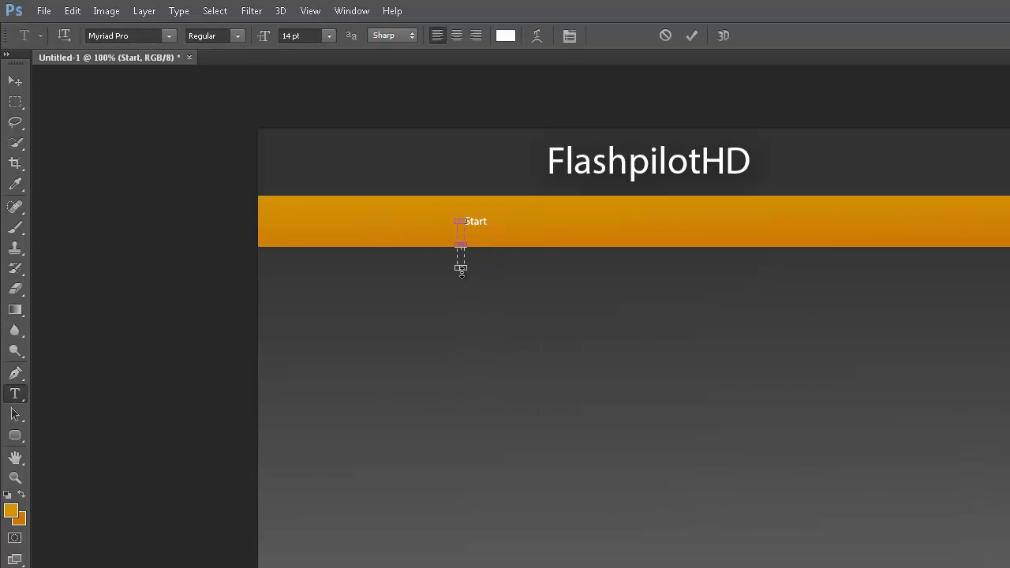
{"action": "left_click", "coordinate": [474, 223]}
{"action": "key", "text": "ctrl+a"}
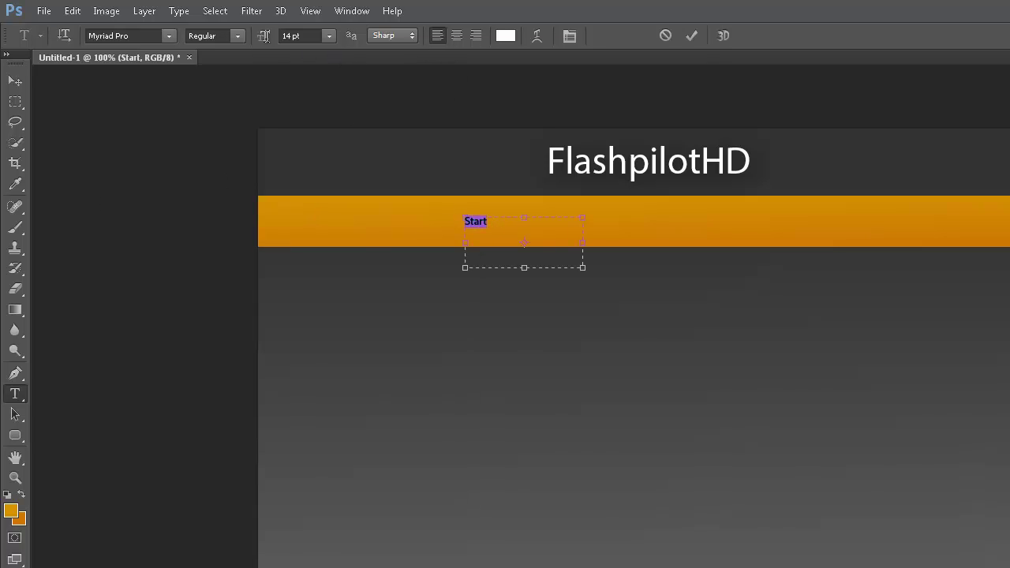
{"action": "left_click", "coordinate": [329, 36]}
{"action": "left_click", "coordinate": [332, 200]}
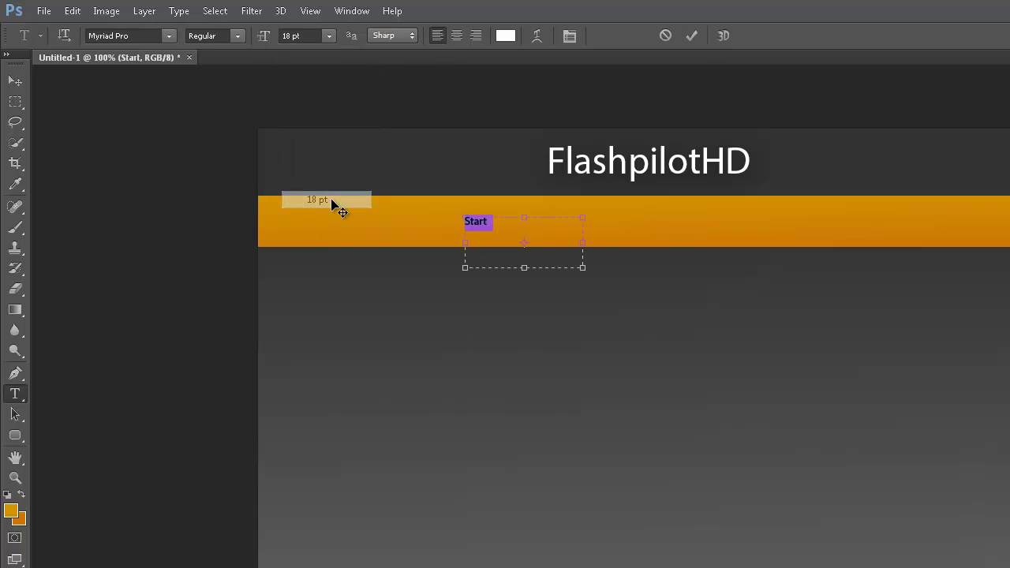
{"action": "left_click", "coordinate": [14, 81]}
{"action": "left_click_drag", "start_coordinate": [461, 211], "coordinate": [485, 205]}
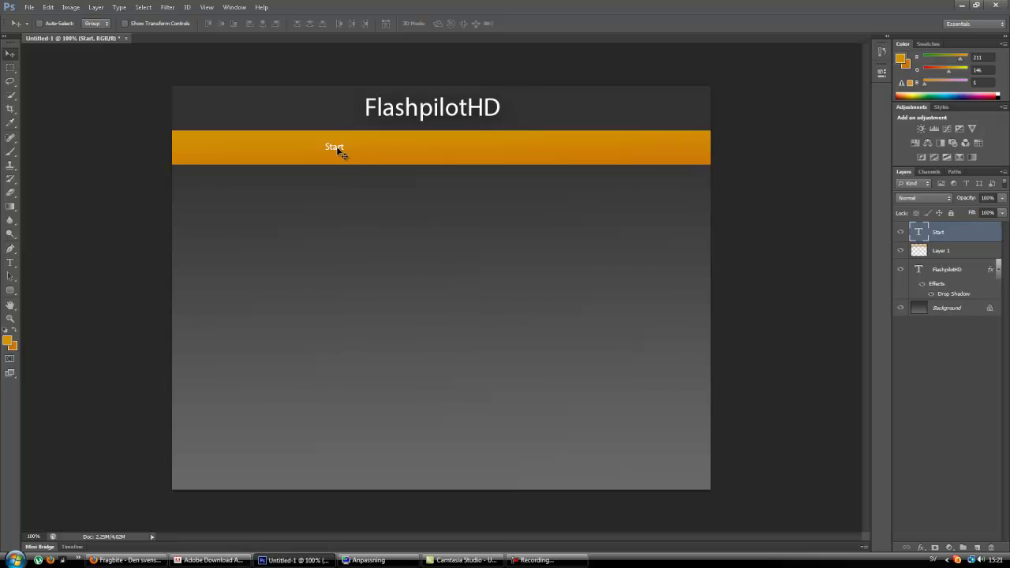
Duplicate the Start text layer three times, keeping the default copy names.
{"action": "right_click", "coordinate": [967, 231]}
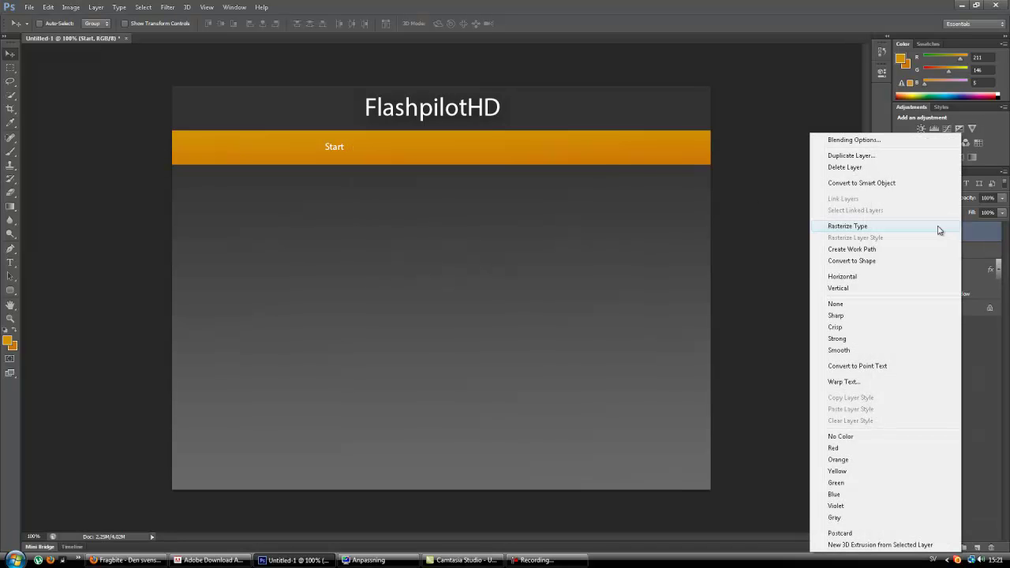
{"action": "left_click", "coordinate": [872, 156]}
{"action": "left_click", "coordinate": [616, 172]}
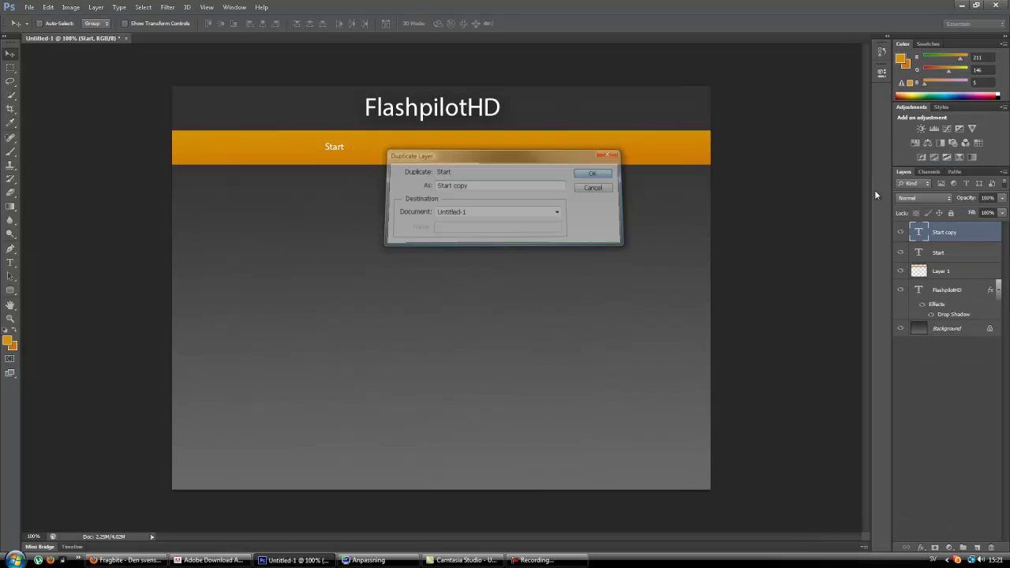
{"action": "right_click", "coordinate": [958, 232]}
{"action": "left_click", "coordinate": [838, 156]}
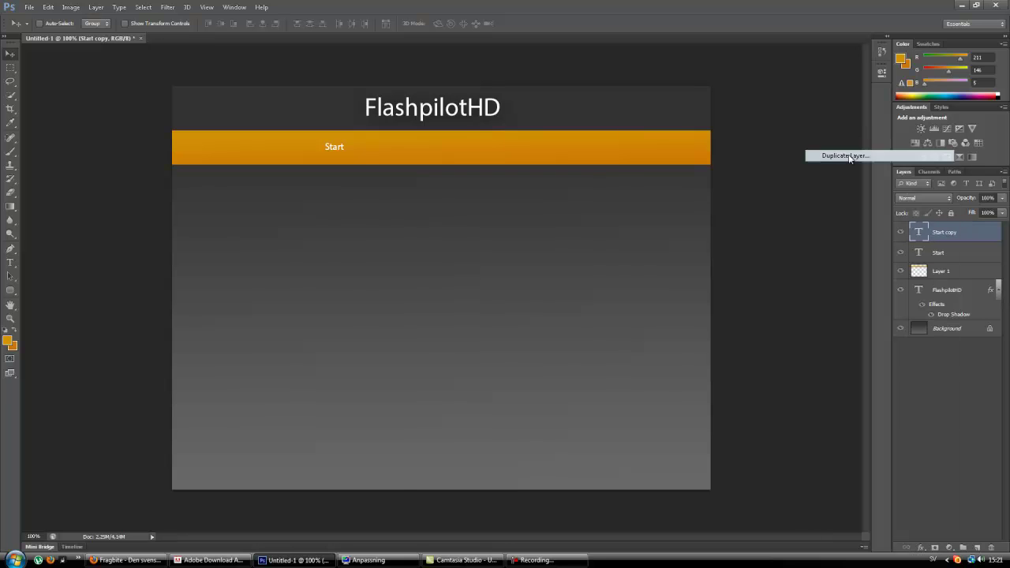
{"action": "left_click", "coordinate": [604, 172]}
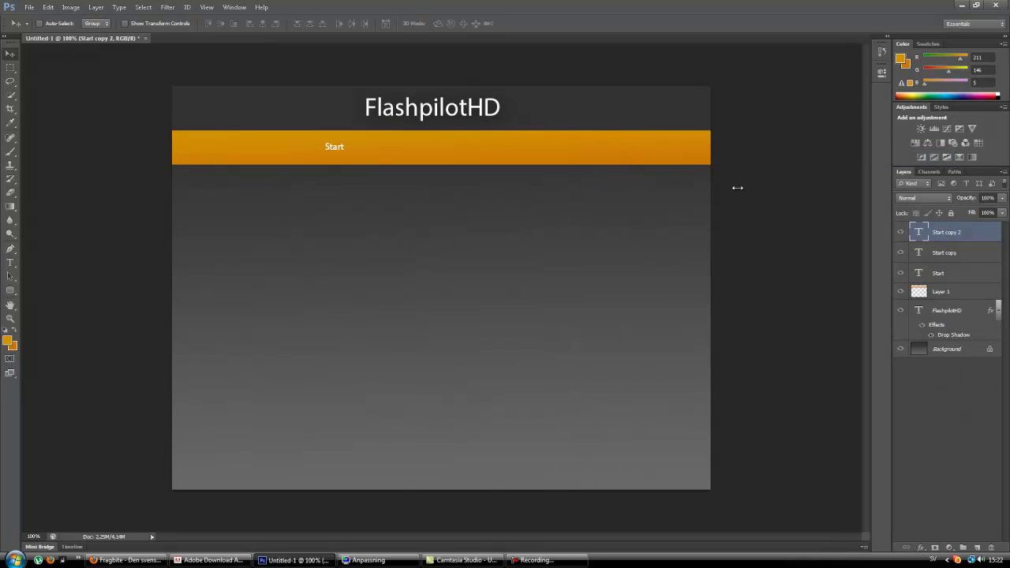
{"action": "right_click", "coordinate": [968, 229]}
{"action": "left_click", "coordinate": [869, 157]}
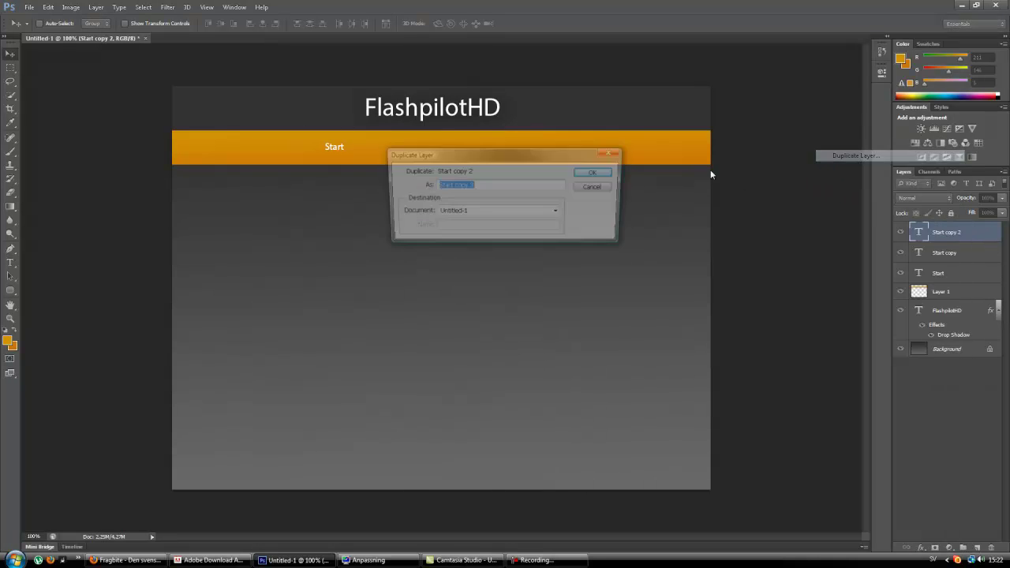
{"action": "left_click", "coordinate": [608, 175]}
Spread the three Start copies to the right of the original in an evenly spaced row along the orange strip.
{"action": "left_click", "coordinate": [953, 276]}
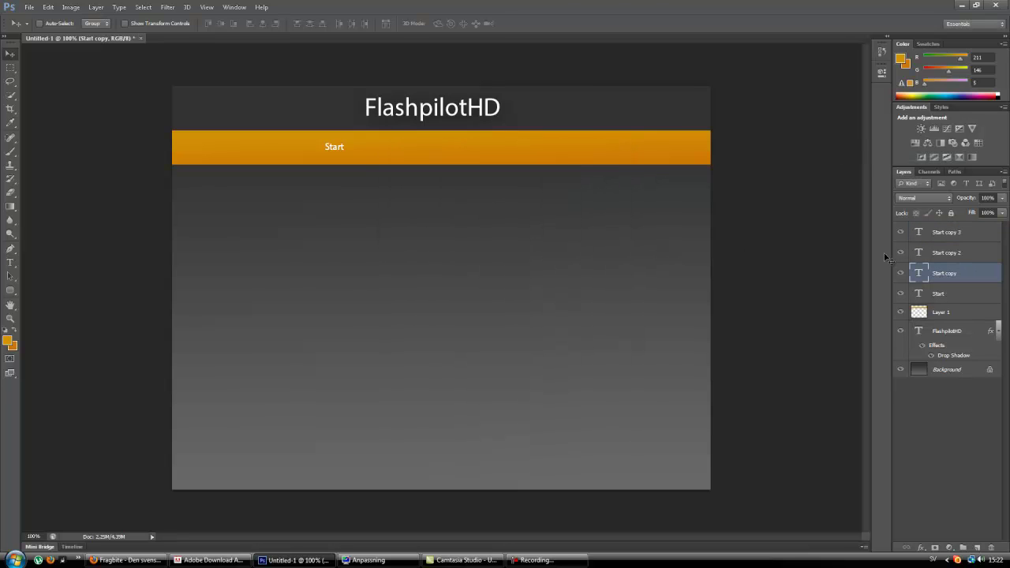
{"action": "left_click_drag", "start_coordinate": [375, 163], "coordinate": [423, 167]}
{"action": "left_click_drag", "start_coordinate": [131, 90], "coordinate": [133, 83]}
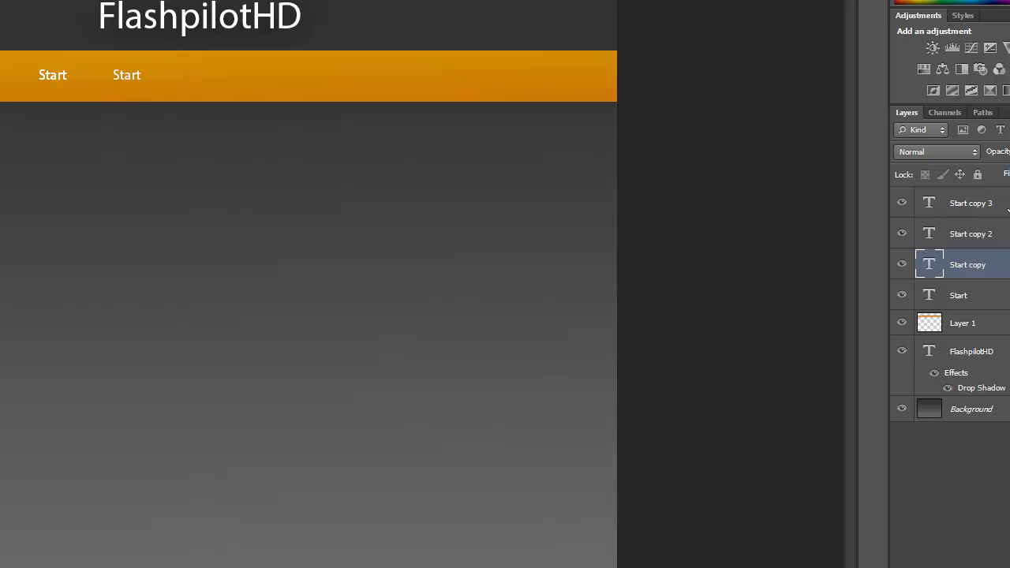
{"action": "left_click", "coordinate": [979, 246]}
{"action": "left_click_drag", "start_coordinate": [209, 85], "coordinate": [290, 83]}
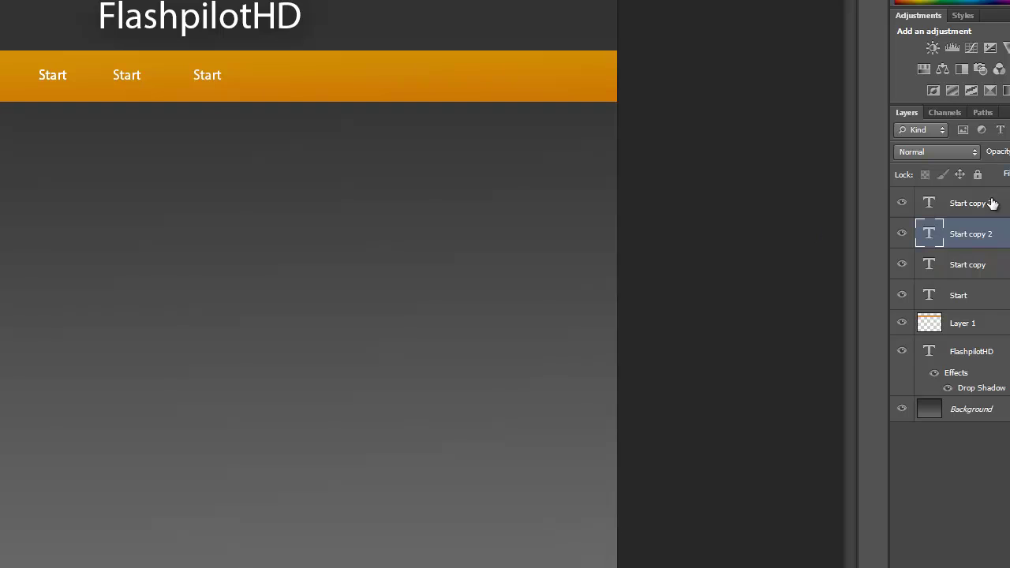
{"action": "left_click", "coordinate": [943, 212]}
{"action": "left_click_drag", "start_coordinate": [212, 87], "coordinate": [445, 88]}
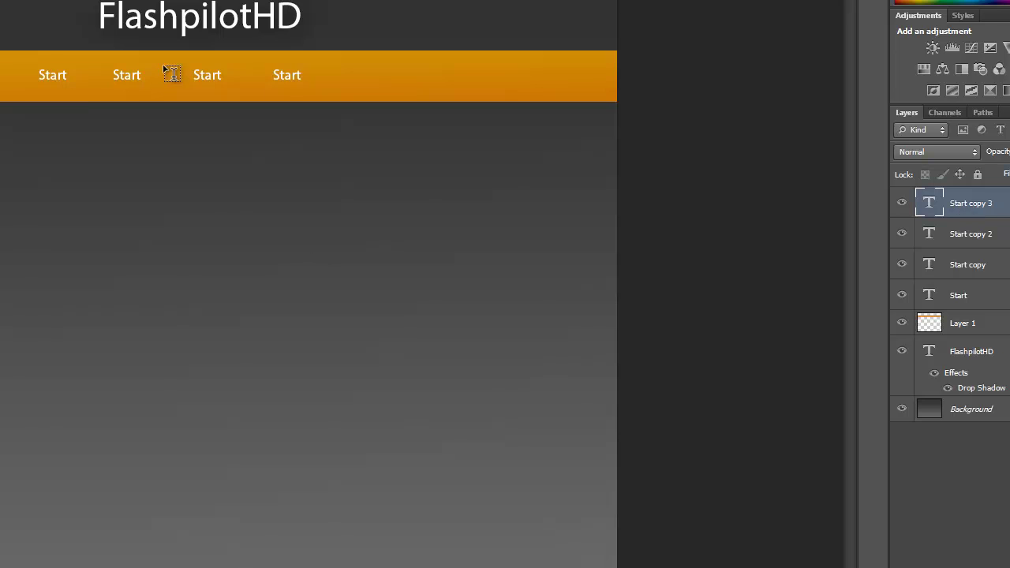
Replace the second menu label's text with "Turorials" and shift it slightly right.
{"action": "left_click", "coordinate": [117, 73]}
{"action": "left_click_drag", "start_coordinate": [154, 75], "coordinate": [112, 75]}
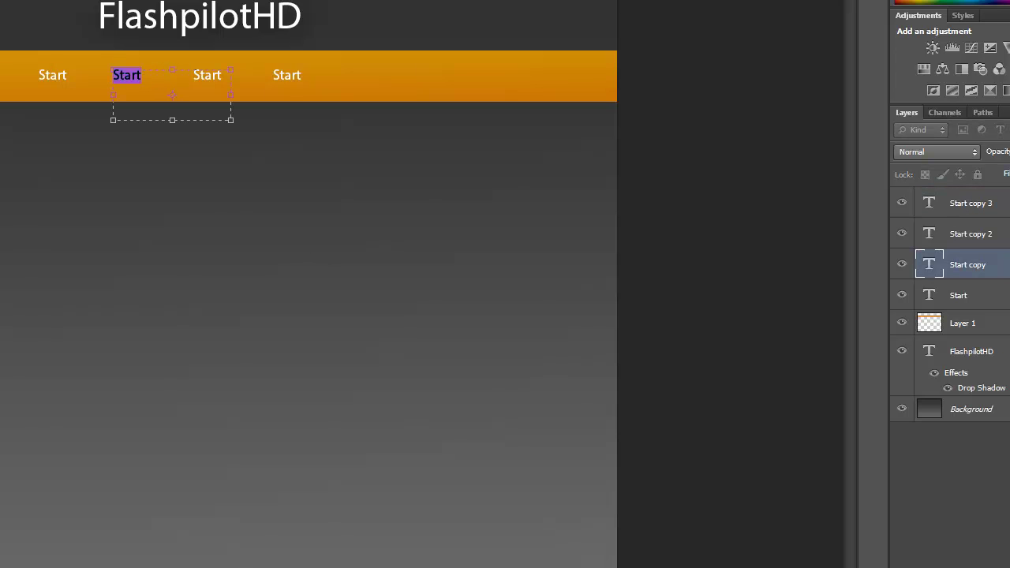
{"action": "key", "text": "BackSpace"}
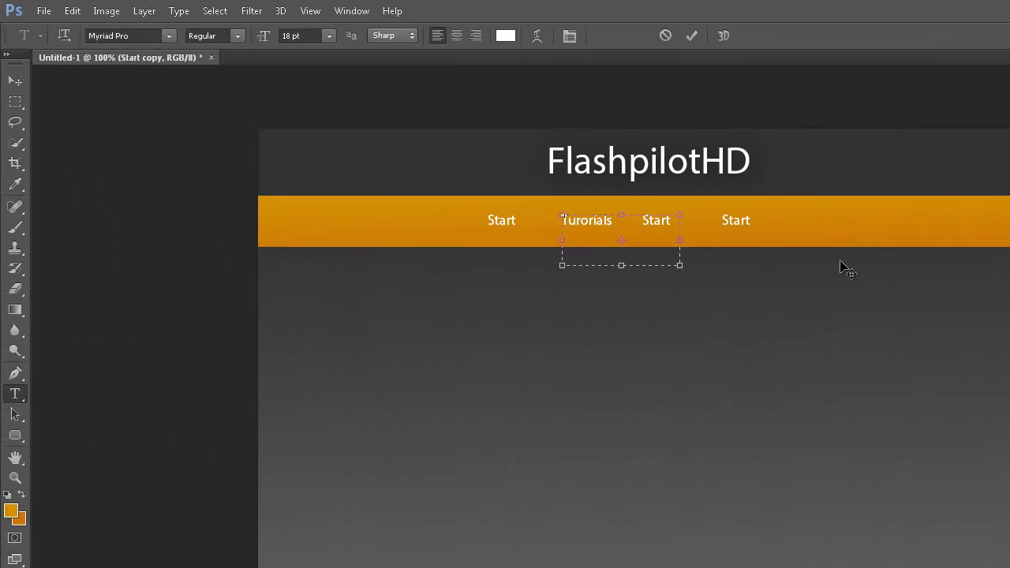
{"action": "left_click", "coordinate": [15, 80]}
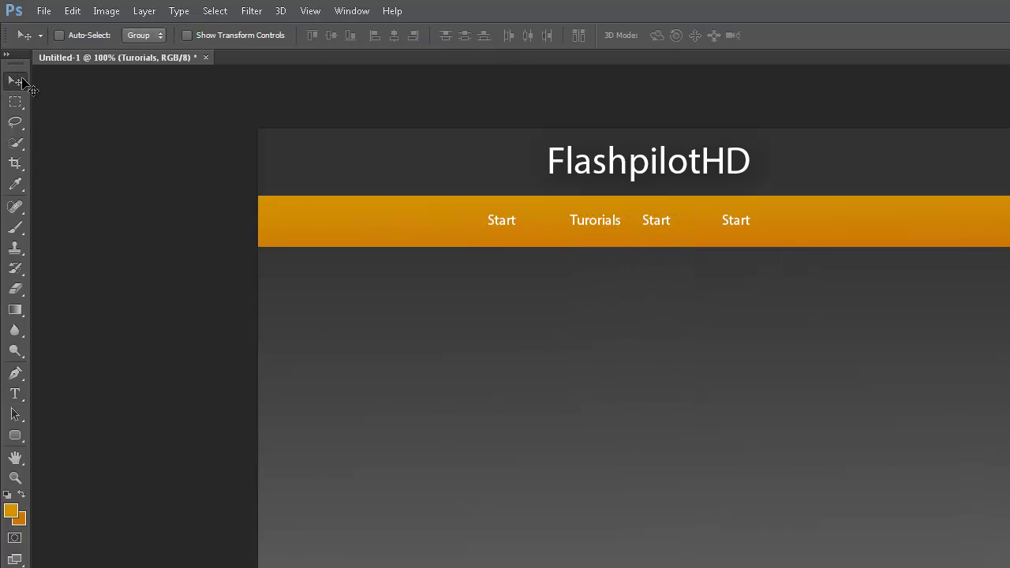
{"action": "left_click", "coordinate": [15, 394]}
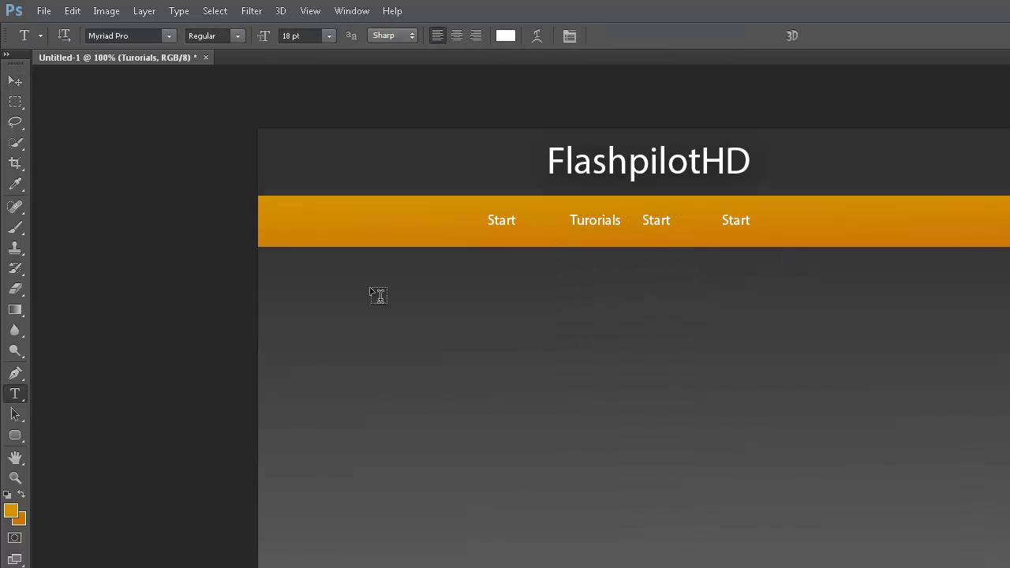
Replace the third menu label's text with "Download".
{"action": "left_click", "coordinate": [654, 223]}
{"action": "double_click", "coordinate": [654, 223]}
{"action": "type", "text": "Download"}
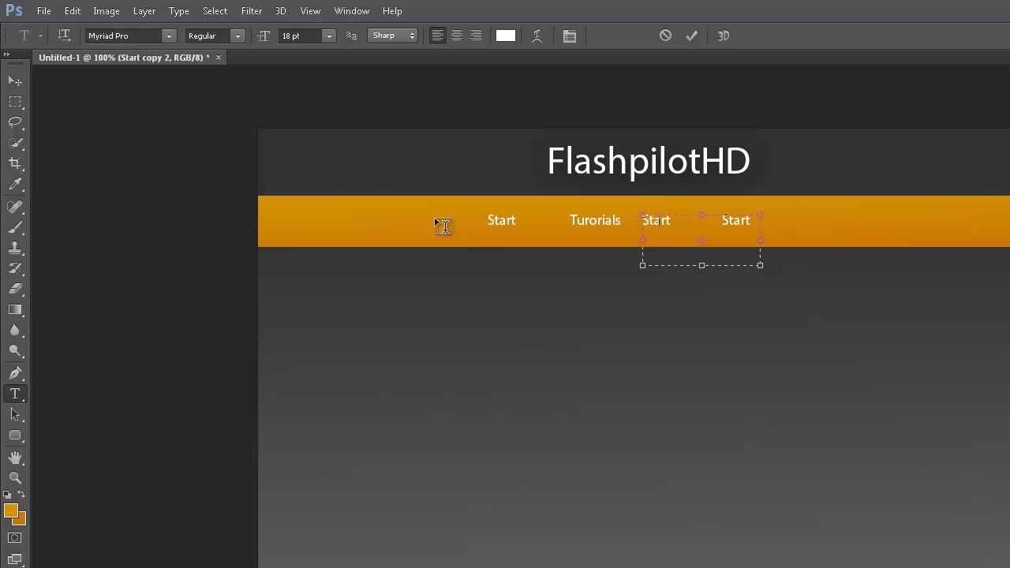
{"action": "left_click", "coordinate": [23, 251]}
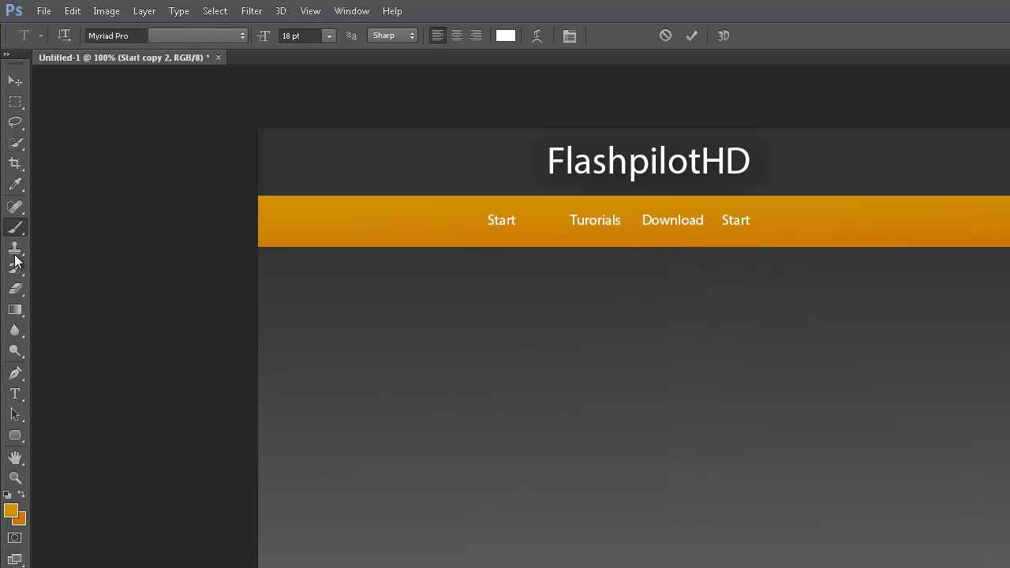
Replace the fourth menu label's text with "Forum".
{"action": "left_click", "coordinate": [15, 393]}
{"action": "left_click", "coordinate": [731, 222]}
{"action": "key", "text": "ctrl+a"}
{"action": "type", "text": "Forum"}
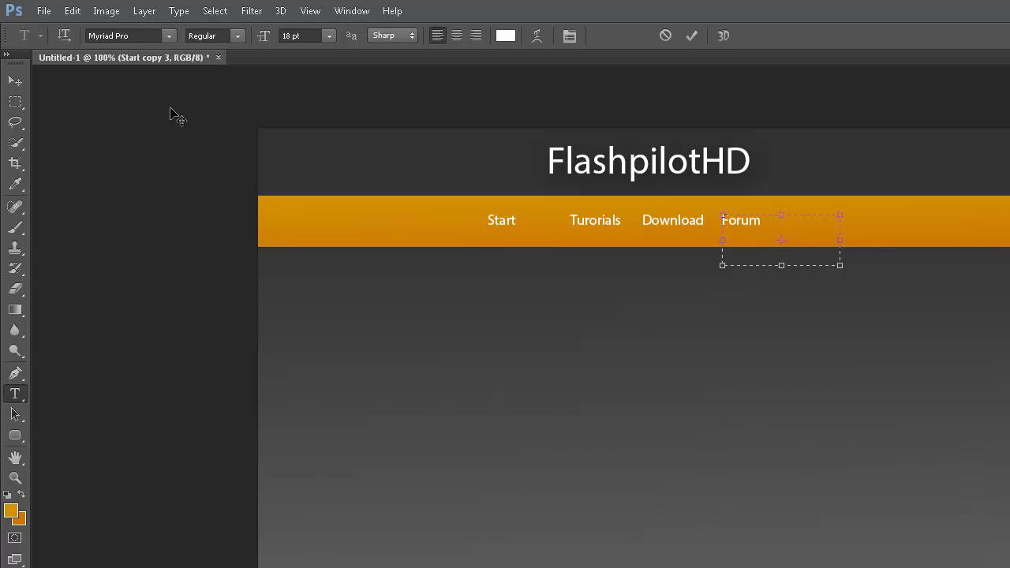
Shift the Forum label slightly right and the Turorials label slightly left to even out the menu spacing.
{"action": "left_click", "coordinate": [15, 81]}
{"action": "mouse_move", "coordinate": [759, 221]}
{"action": "left_mouse_down"}
{"action": "mouse_move", "coordinate": [786, 221]}
{"action": "mouse_move", "coordinate": [777, 220]}
{"action": "left_mouse_up"}
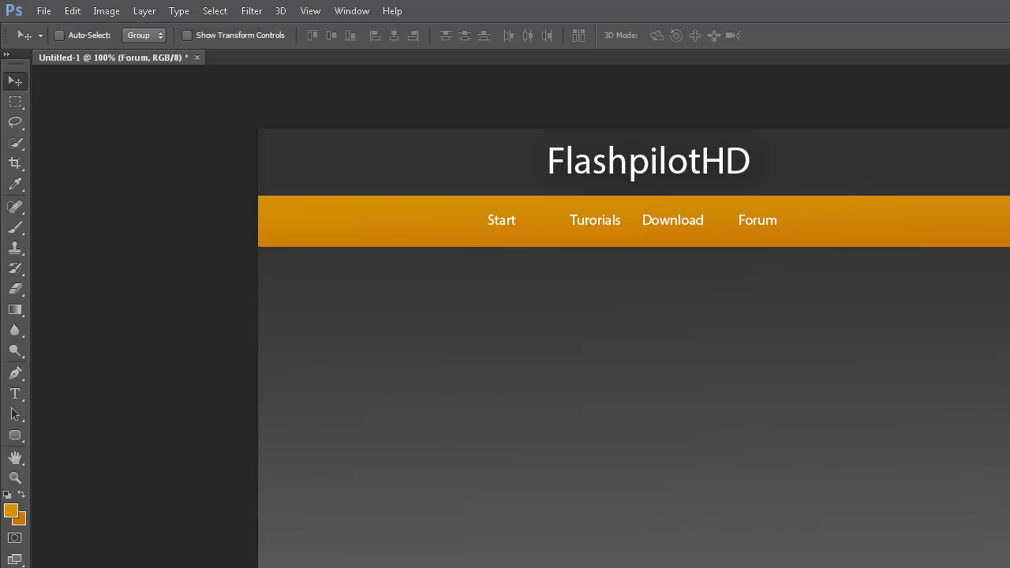
{"action": "left_click_drag", "start_coordinate": [584, 225], "coordinate": [588, 230]}
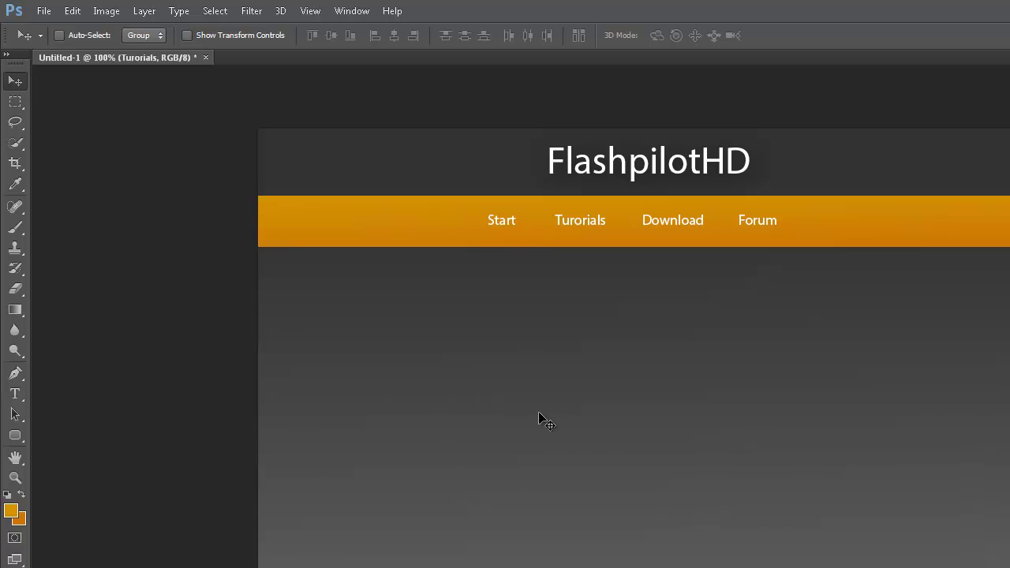
Choose the Rounded Rectangle Tool and set the foreground colour to pure white (RGB 255, 255, 255).
{"action": "left_click", "coordinate": [15, 435]}
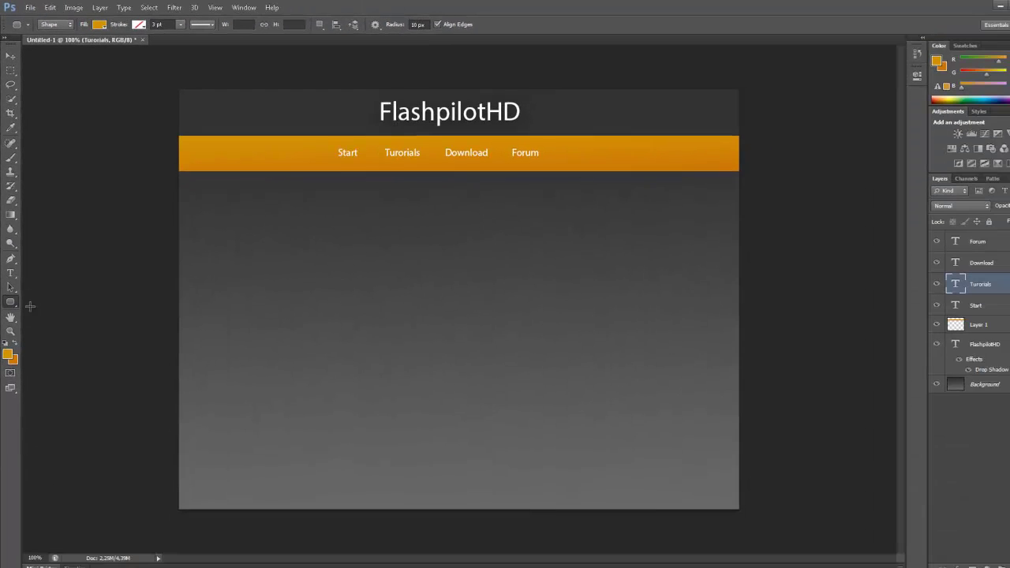
{"action": "right_click", "coordinate": [13, 304]}
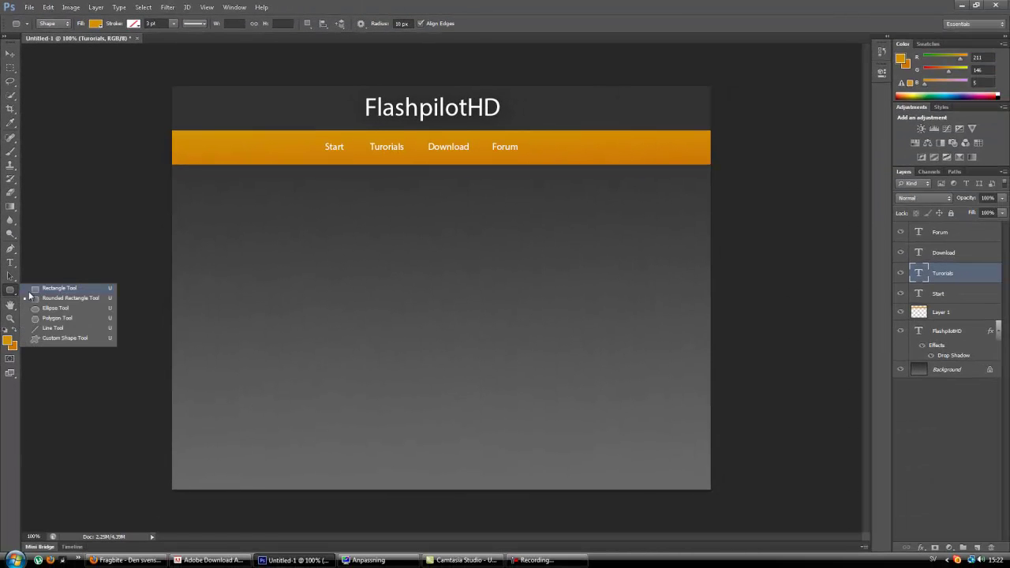
{"action": "left_click", "coordinate": [70, 297]}
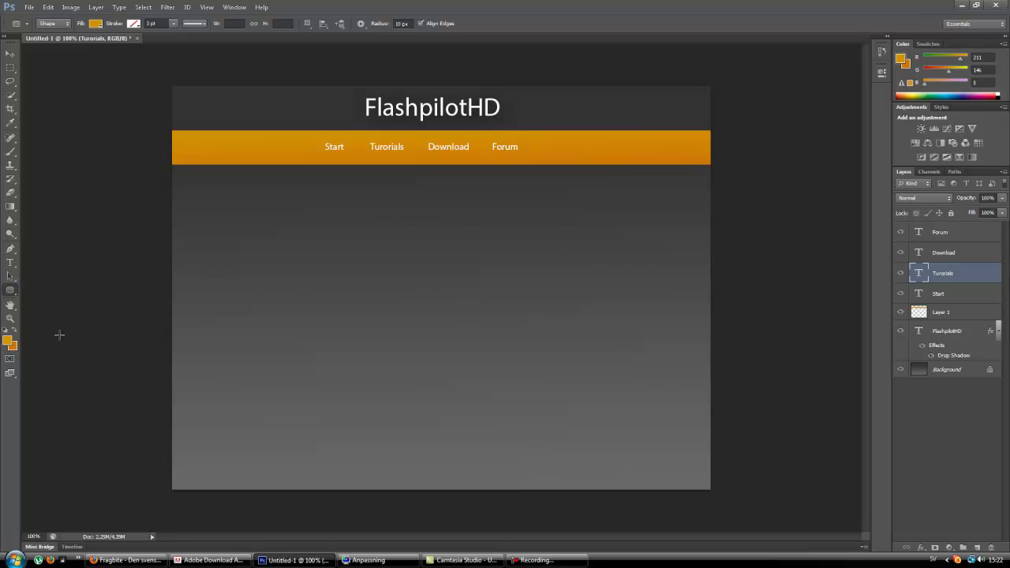
{"action": "left_click", "coordinate": [8, 341]}
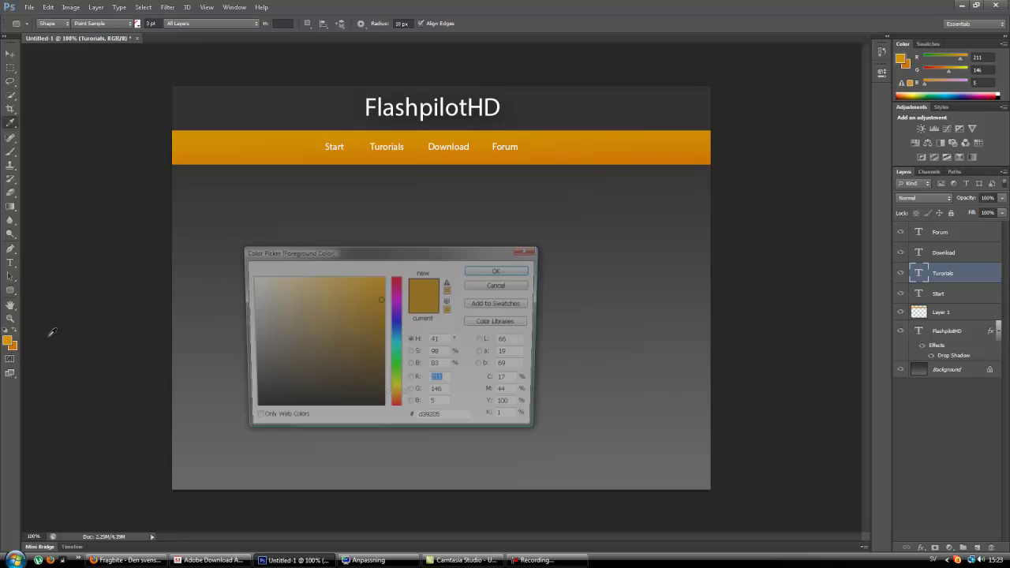
{"action": "left_click", "coordinate": [252, 319]}
{"action": "left_click_drag", "start_coordinate": [252, 319], "coordinate": [250, 278]}
{"action": "left_click", "coordinate": [498, 270]}
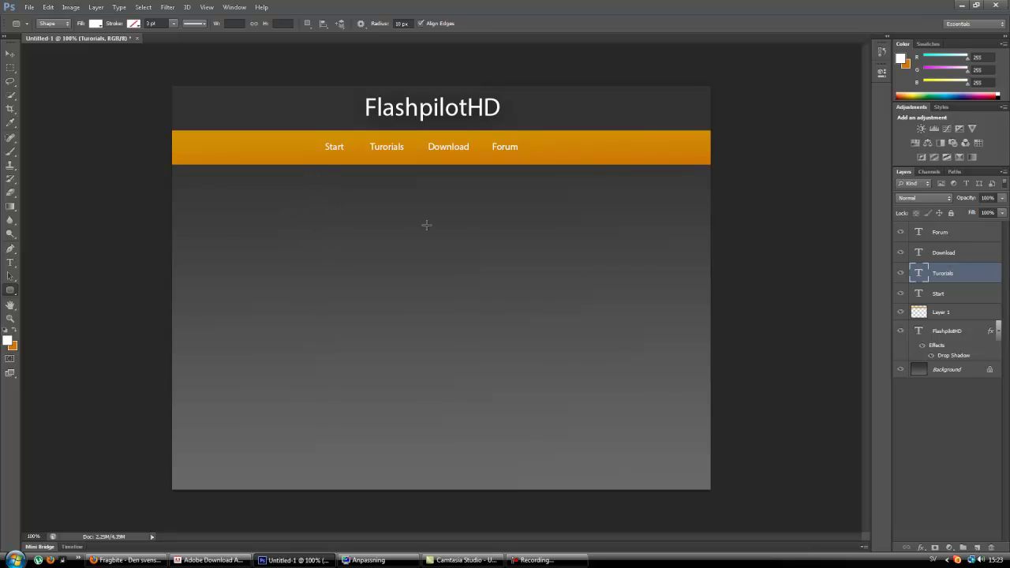
Add a new layer above the Forum layer and draw a white rounded rectangle about 549 x 551 px, centred below the orange bar.
{"action": "left_click", "coordinate": [966, 232]}
{"action": "left_click", "coordinate": [977, 547]}
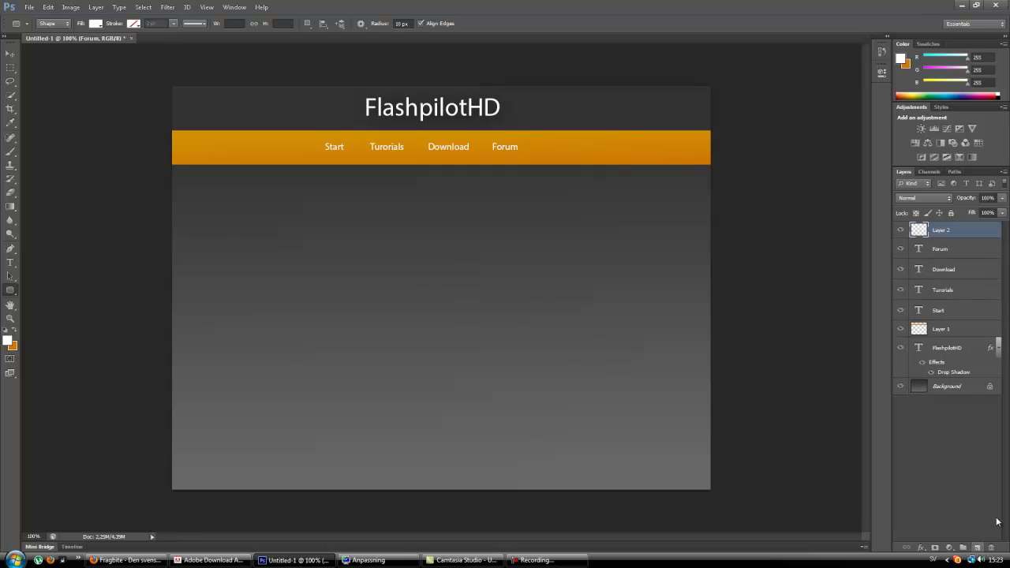
{"action": "left_click_drag", "start_coordinate": [285, 184], "coordinate": [573, 472]}
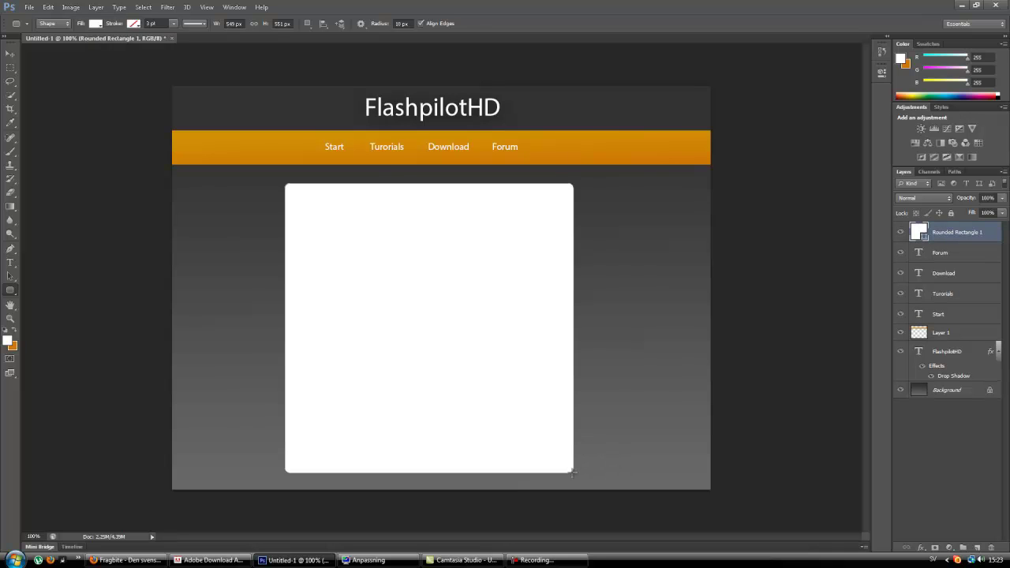
{"action": "left_click", "coordinate": [10, 53]}
{"action": "left_click_drag", "start_coordinate": [361, 266], "coordinate": [360, 265]}
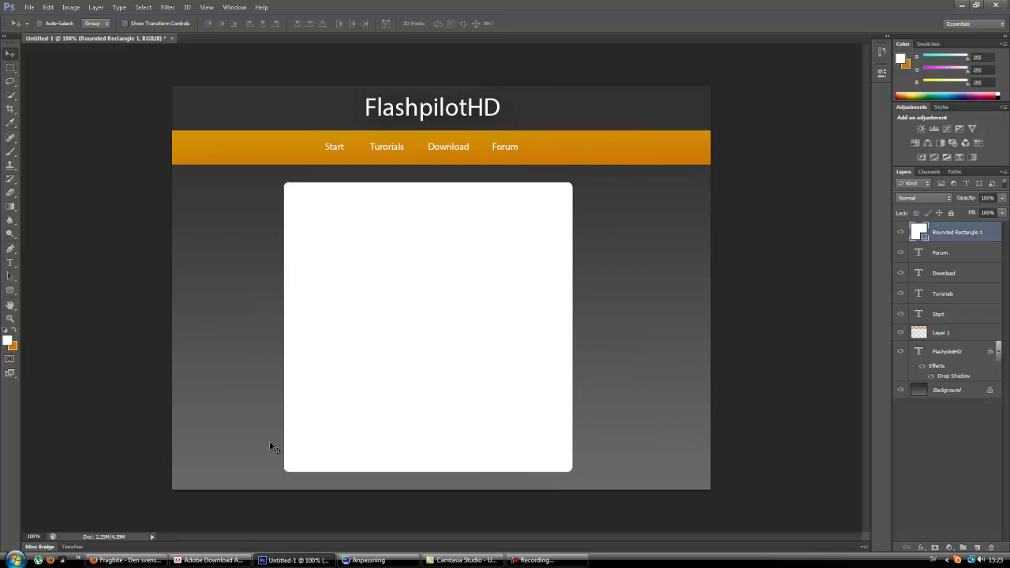
Start a text box inside the white rounded rectangle, with the text size at 48 pt and the colour black (000000).
{"action": "left_click", "coordinate": [10, 263]}
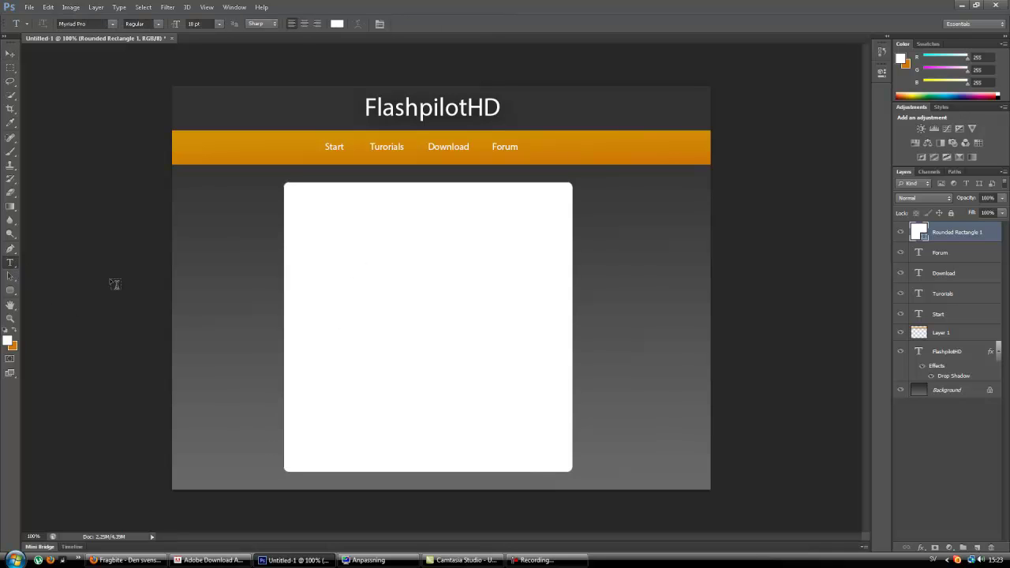
{"action": "left_click", "coordinate": [321, 197]}
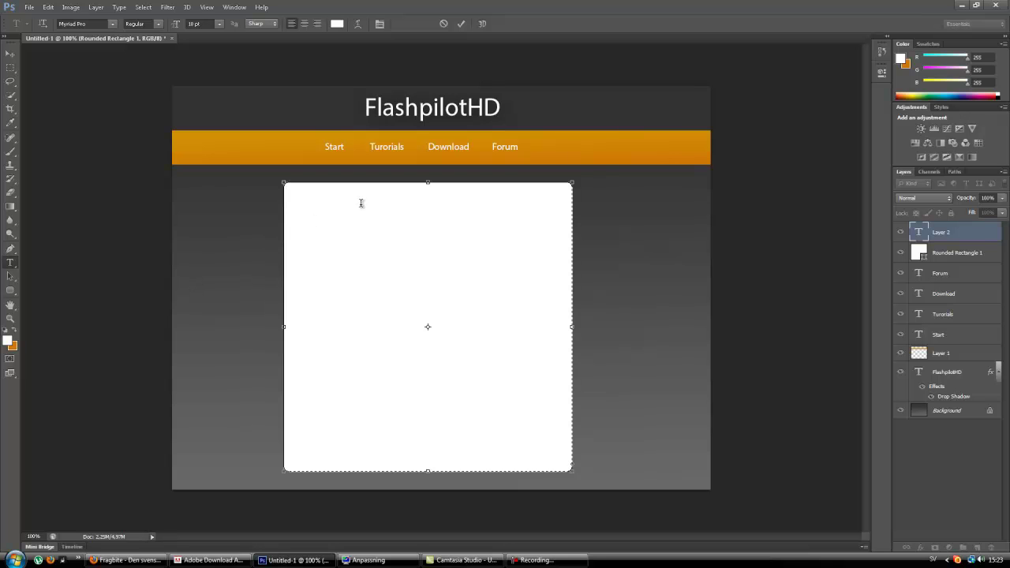
{"action": "left_click", "coordinate": [219, 23]}
{"action": "left_click", "coordinate": [223, 183]}
{"action": "left_click", "coordinate": [337, 24]}
{"action": "left_click_drag", "start_coordinate": [276, 293], "coordinate": [388, 415]}
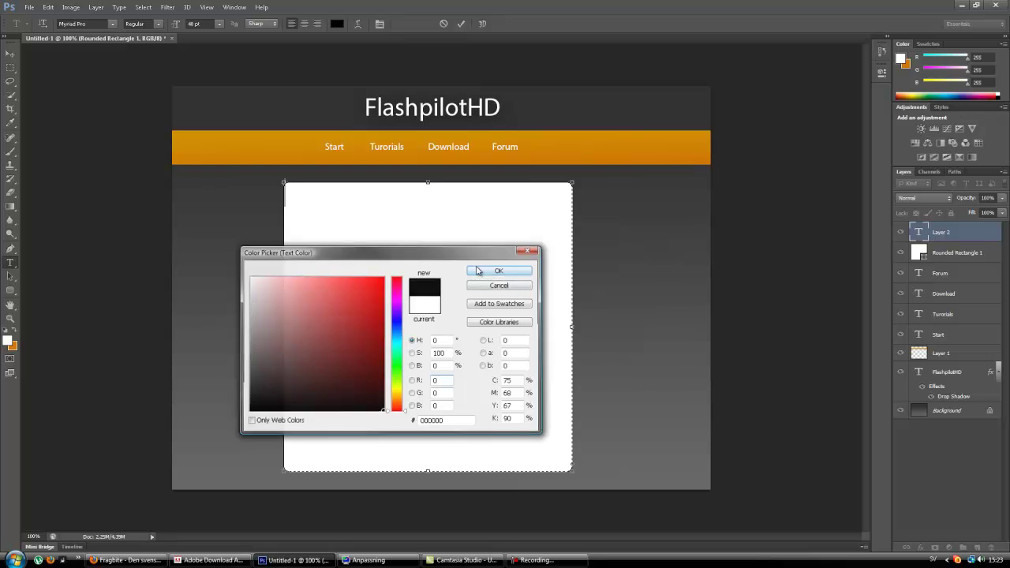
{"action": "left_click", "coordinate": [497, 270]}
Enter the heading "Flashpilot" and move it to the top centre of the white rounded rectangle.
{"action": "type", "text": "Flas"}
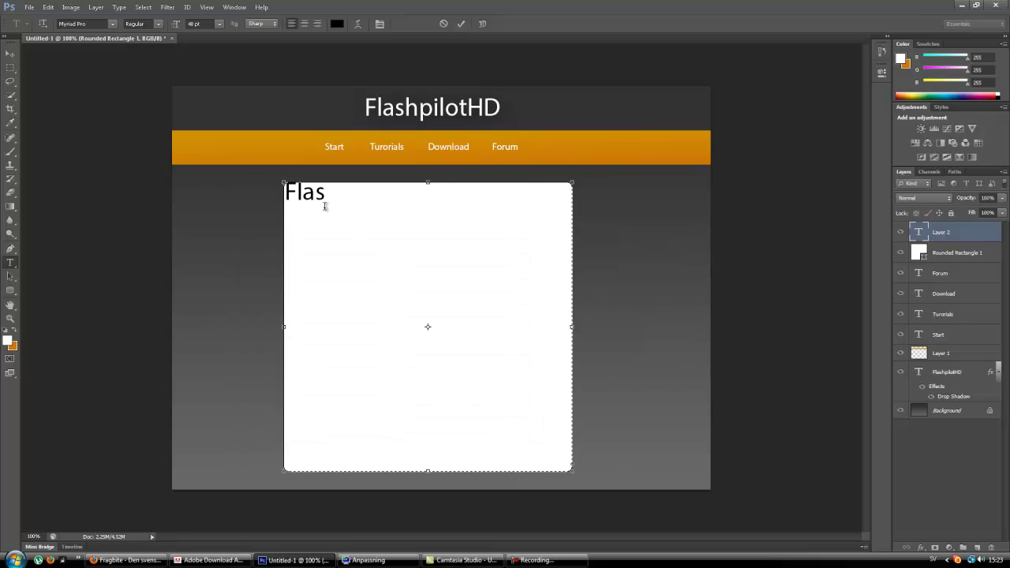
{"action": "key", "text": "BackSpace"}
{"action": "key", "text": "BackSpace"}
{"action": "type", "text": "ashpilot"}
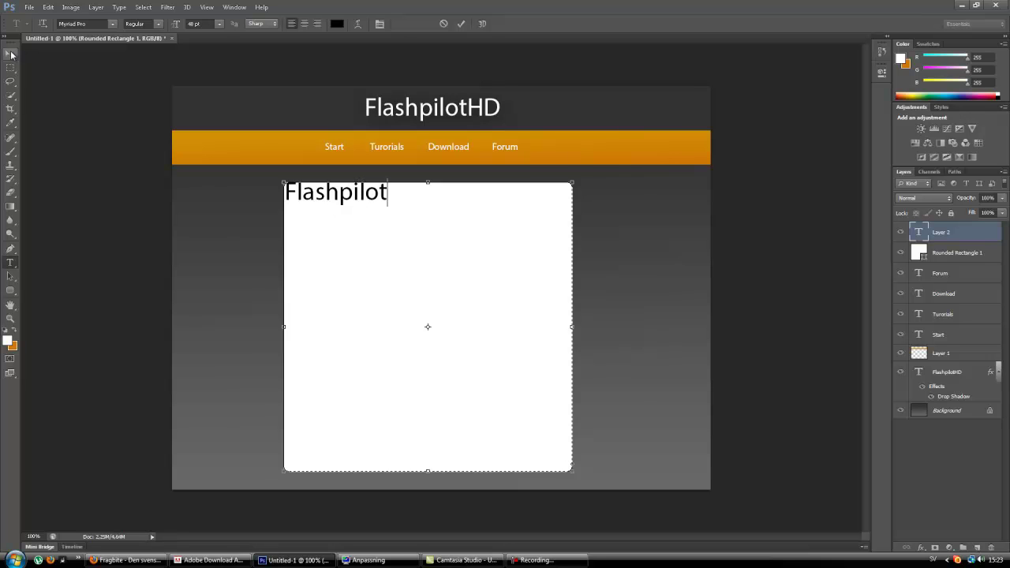
{"action": "left_click", "coordinate": [10, 54]}
{"action": "left_click_drag", "start_coordinate": [289, 189], "coordinate": [379, 202]}
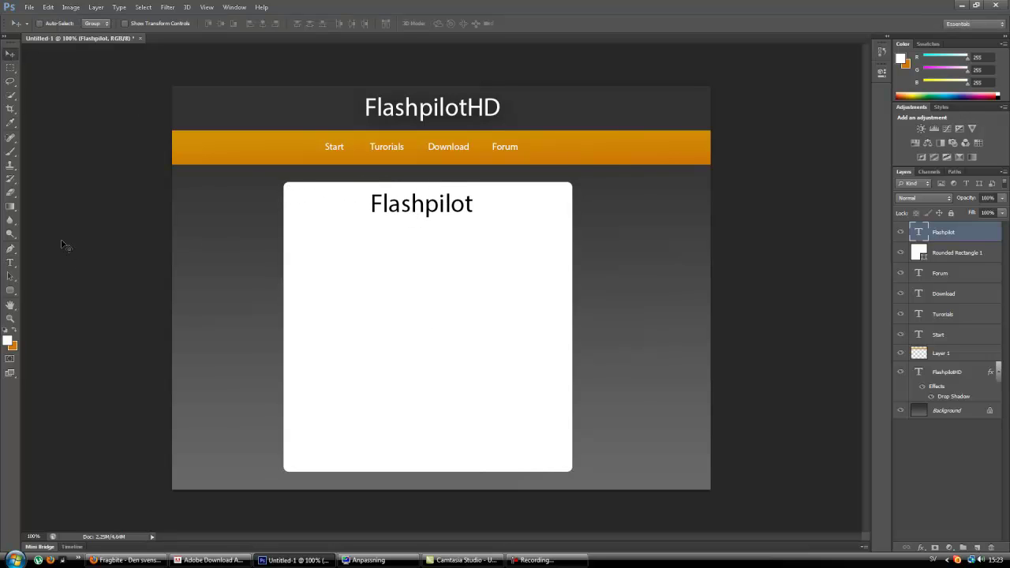
Add the 14 pt text "Hope you liked the tutorial :)" in a new text box and centre it under the Flashpilot heading.
{"action": "left_click", "coordinate": [10, 262]}
{"action": "left_click_drag", "start_coordinate": [307, 232], "coordinate": [524, 303]}
{"action": "left_click", "coordinate": [220, 25]}
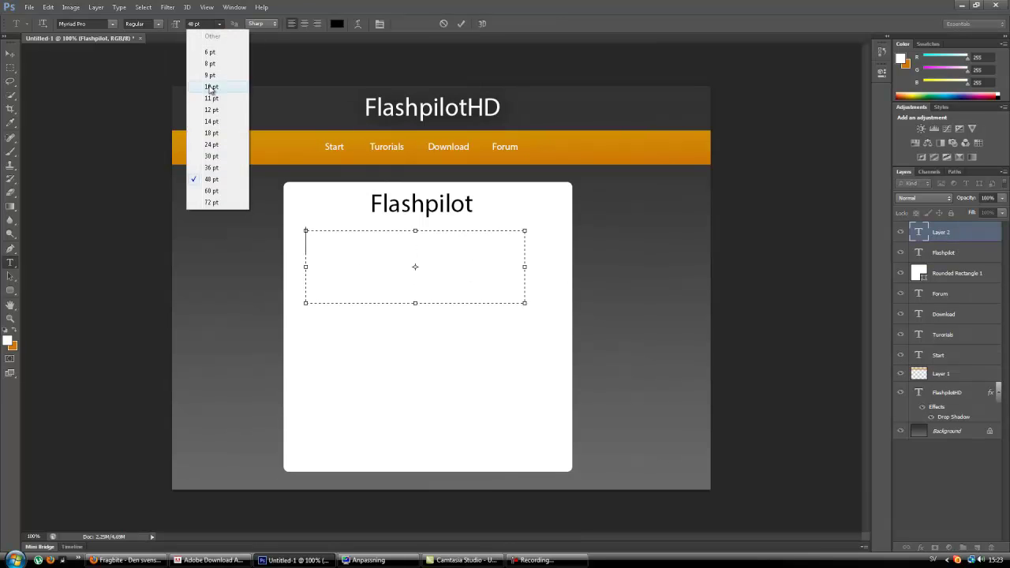
{"action": "left_click", "coordinate": [202, 119]}
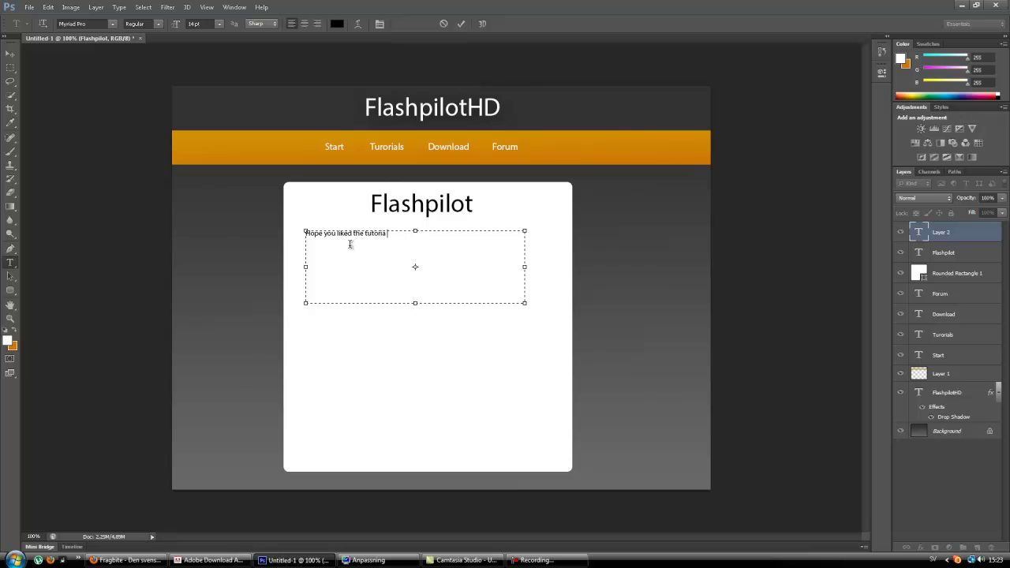
{"action": "left_click", "coordinate": [10, 53]}
{"action": "left_click_drag", "start_coordinate": [348, 257], "coordinate": [435, 273]}
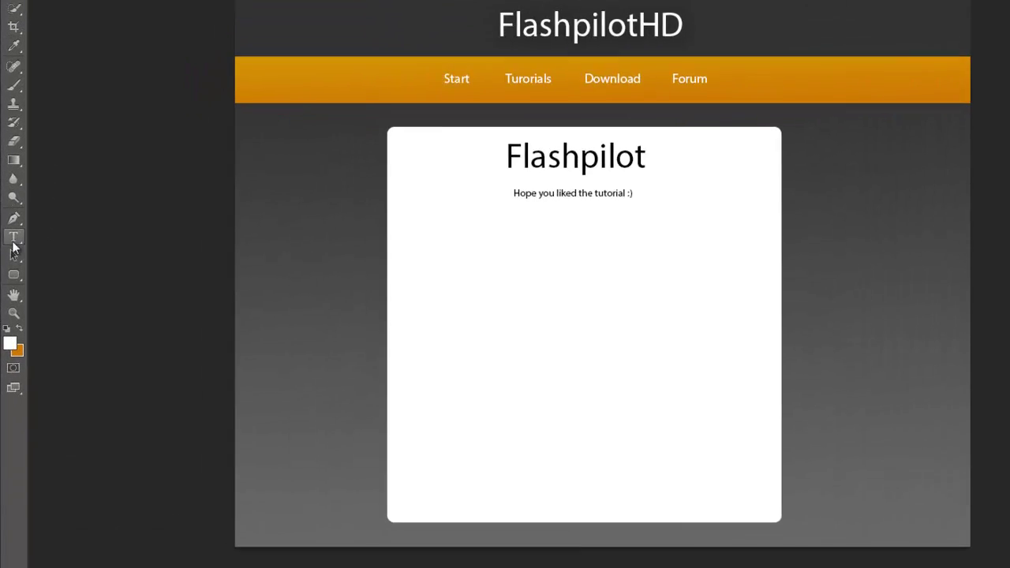
{"action": "left_click", "coordinate": [17, 220]}
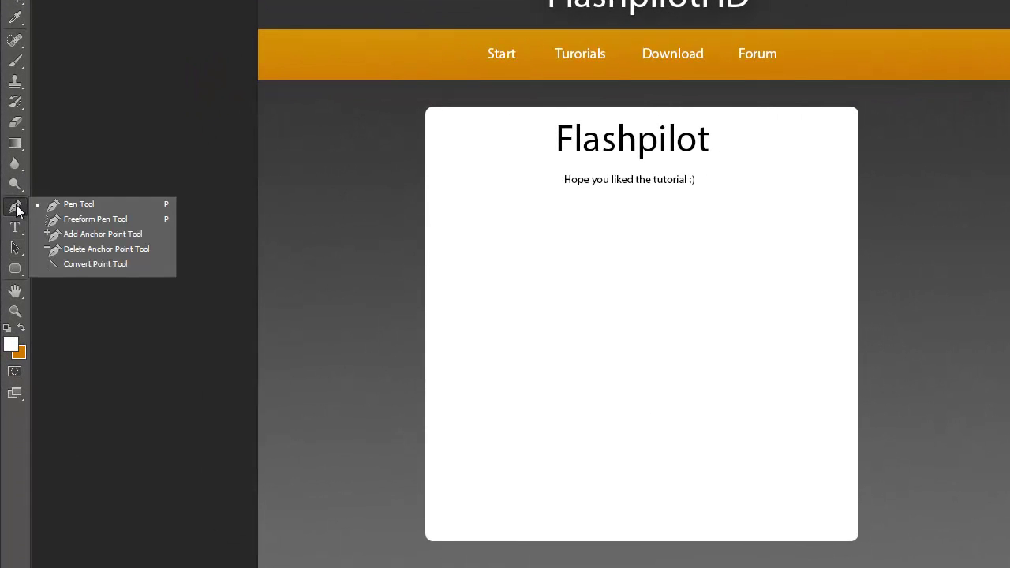
{"action": "left_click", "coordinate": [18, 208]}
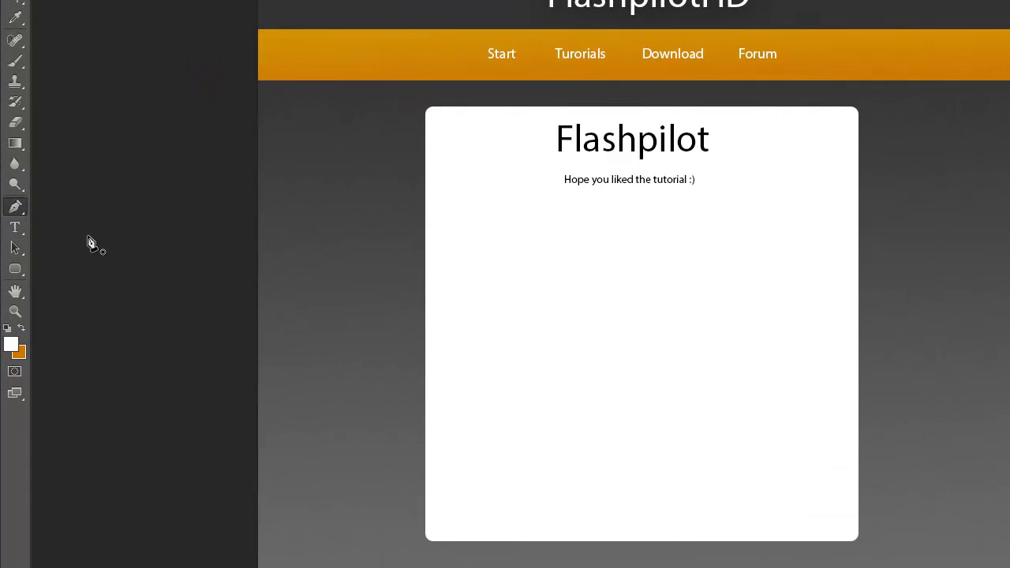
{"action": "left_click", "coordinate": [13, 9]}
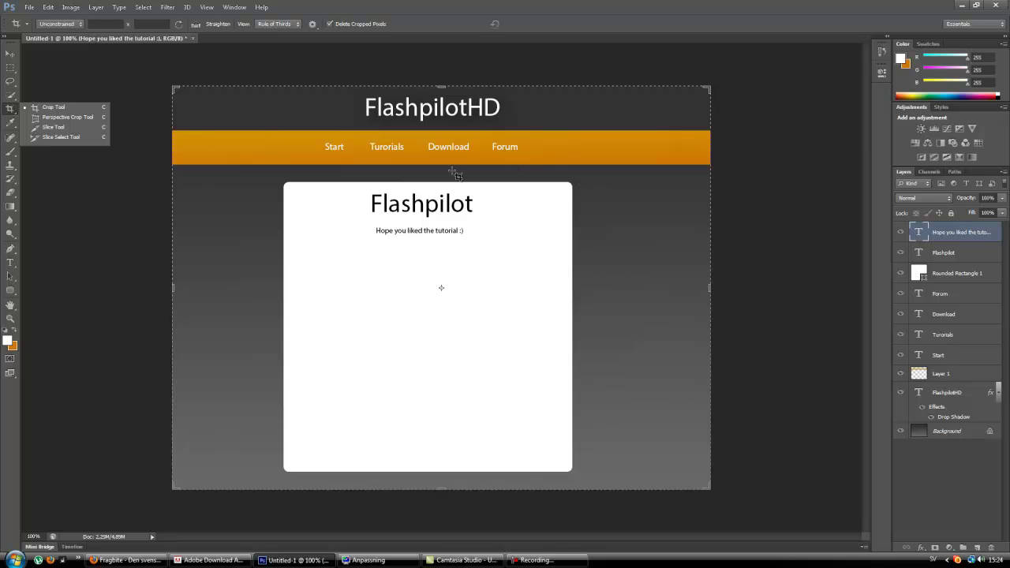
{"action": "left_click", "coordinate": [11, 53]}
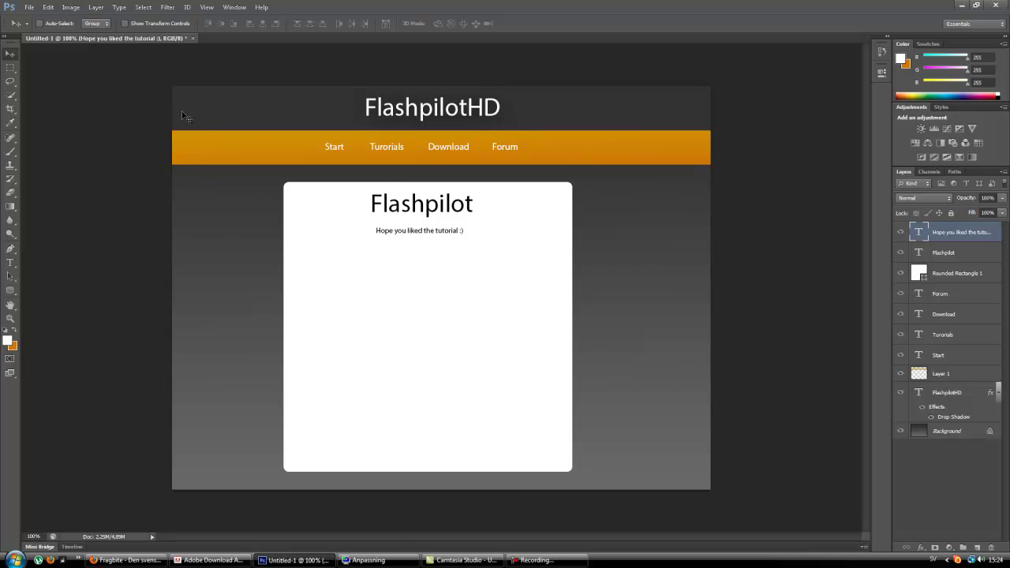
{"action": "left_click", "coordinate": [30, 7]}
{"action": "mouse_move", "coordinate": [28, 8]}
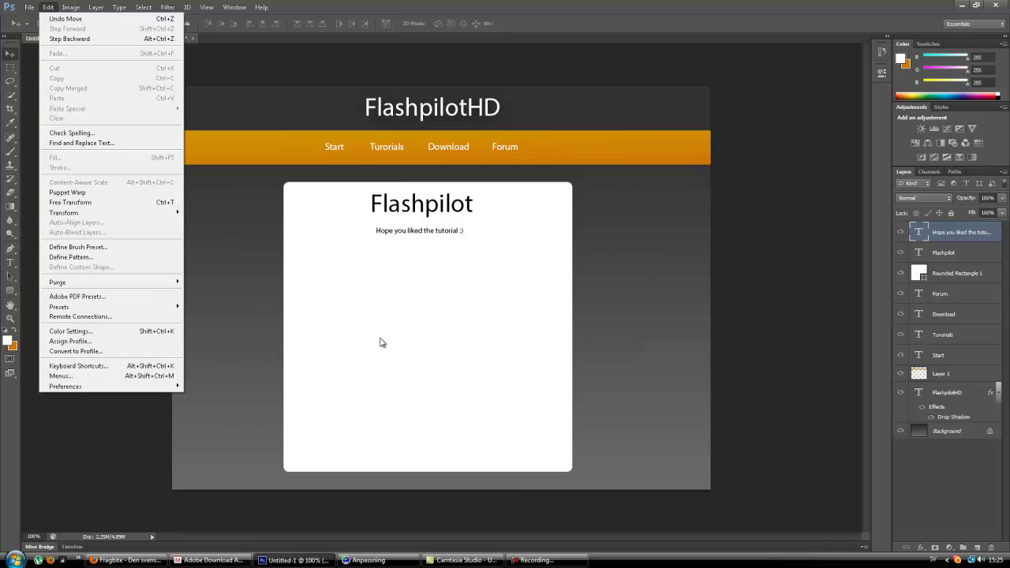